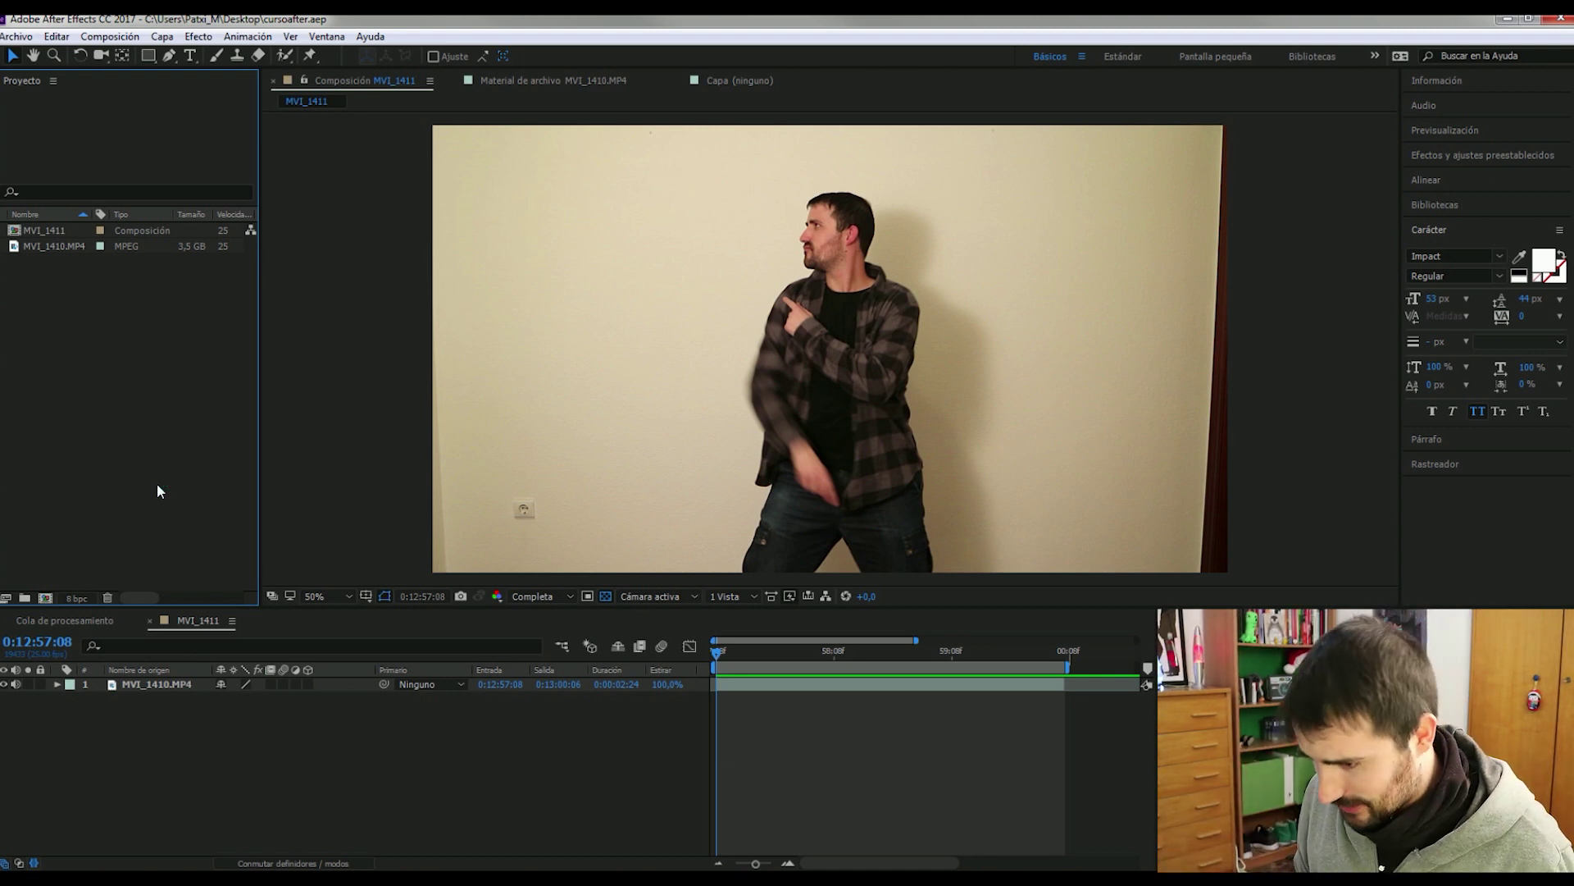
# Preview the footage and stop on the frame at 0:12:57:24 where the man points upward.
pyautogui.press('space')
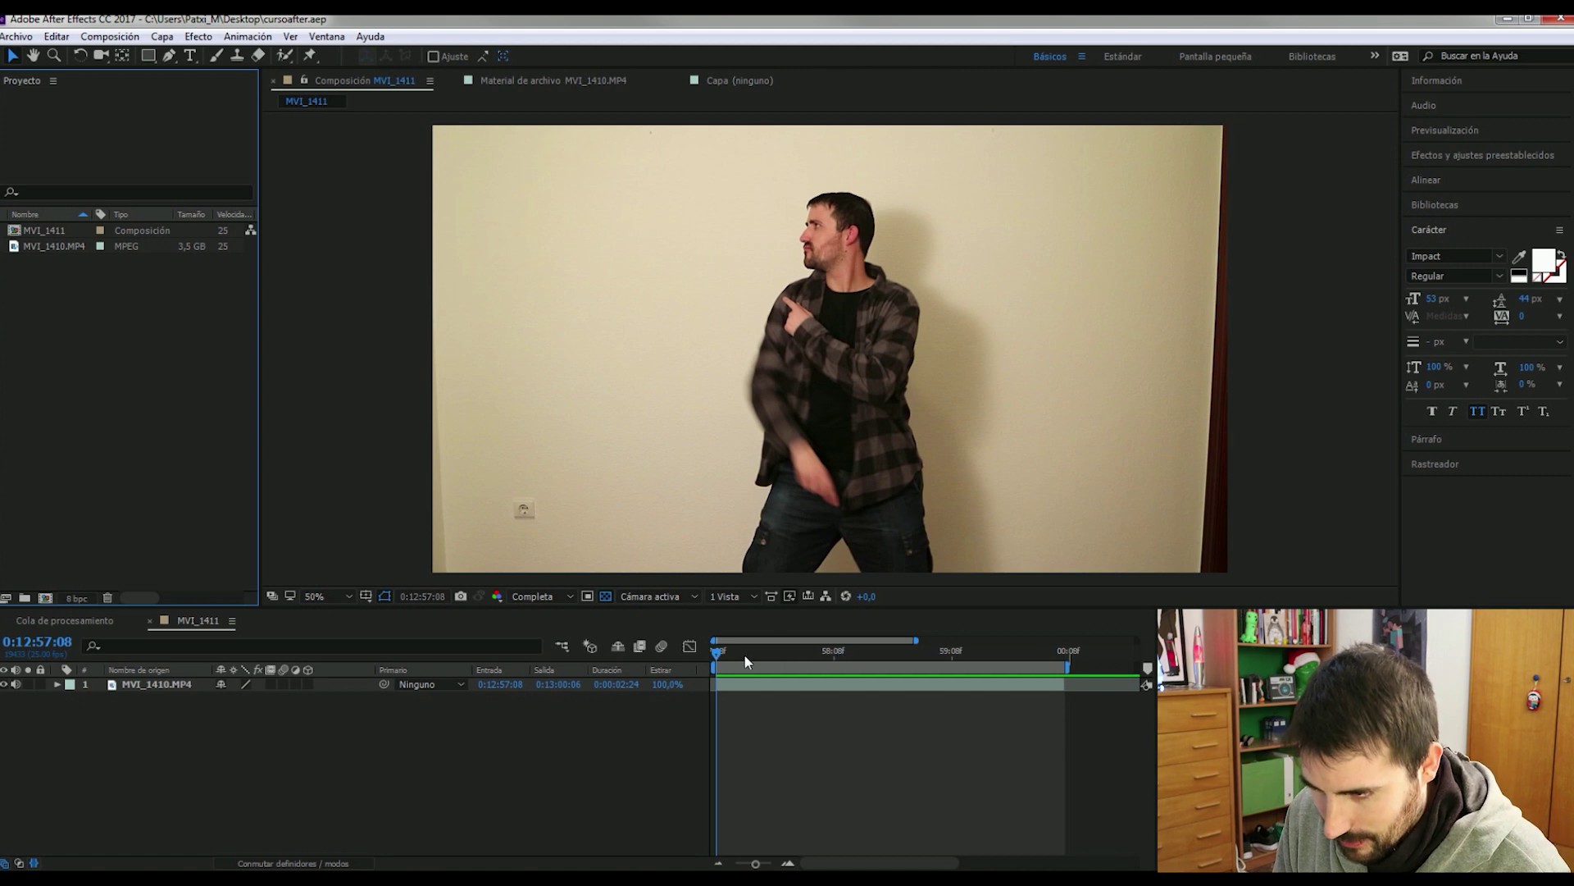
pyautogui.moveTo(745, 656); pyautogui.dragTo(772, 653)
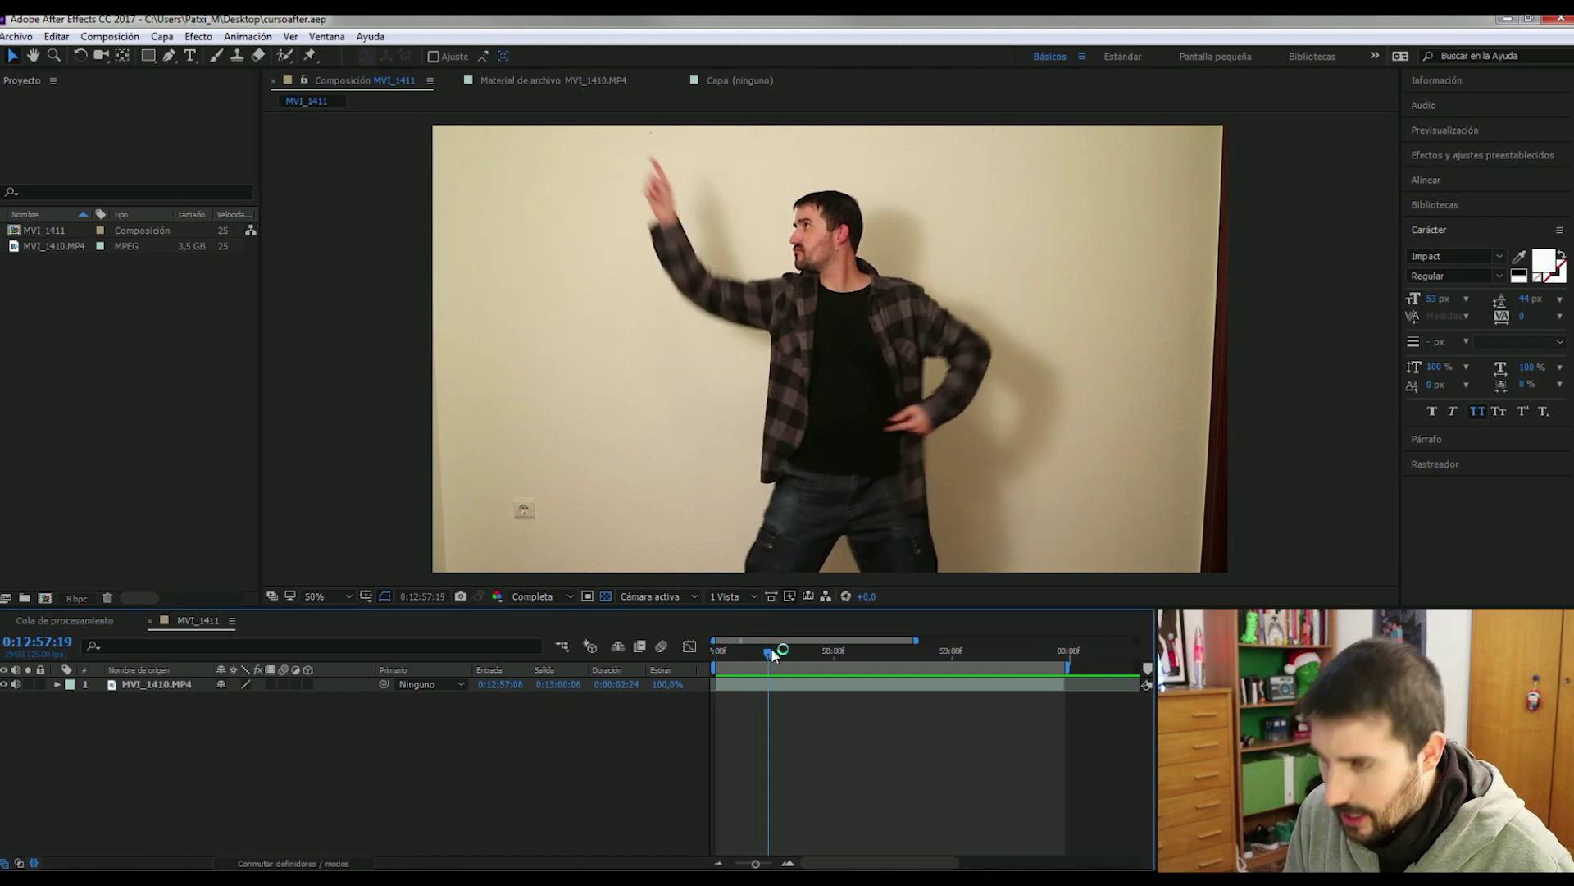
pyautogui.press('space')
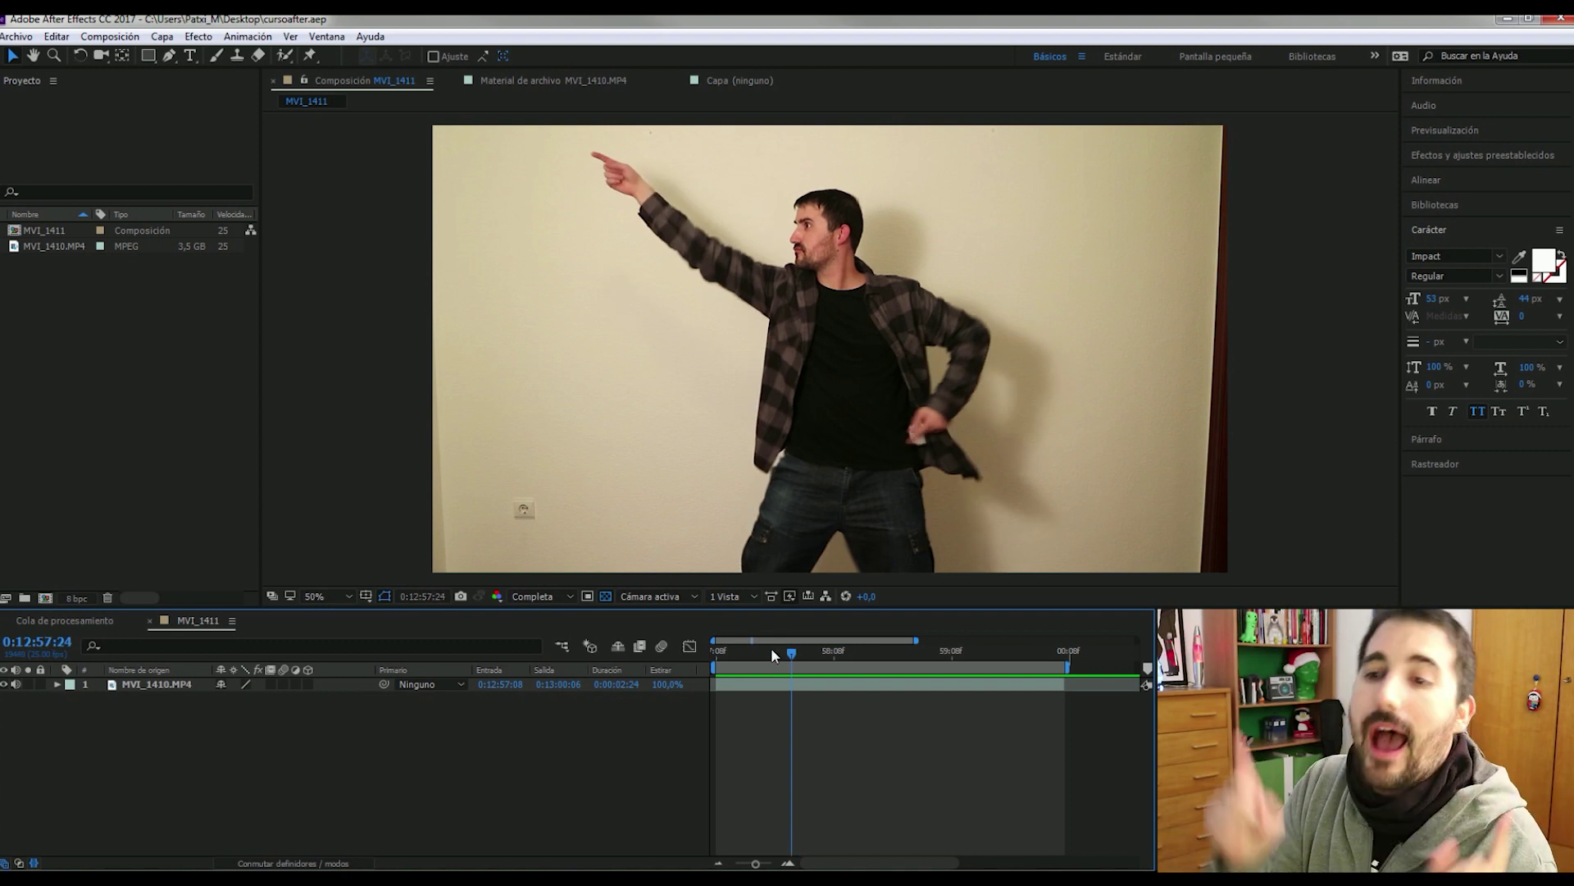
pyautogui.click(772, 648)
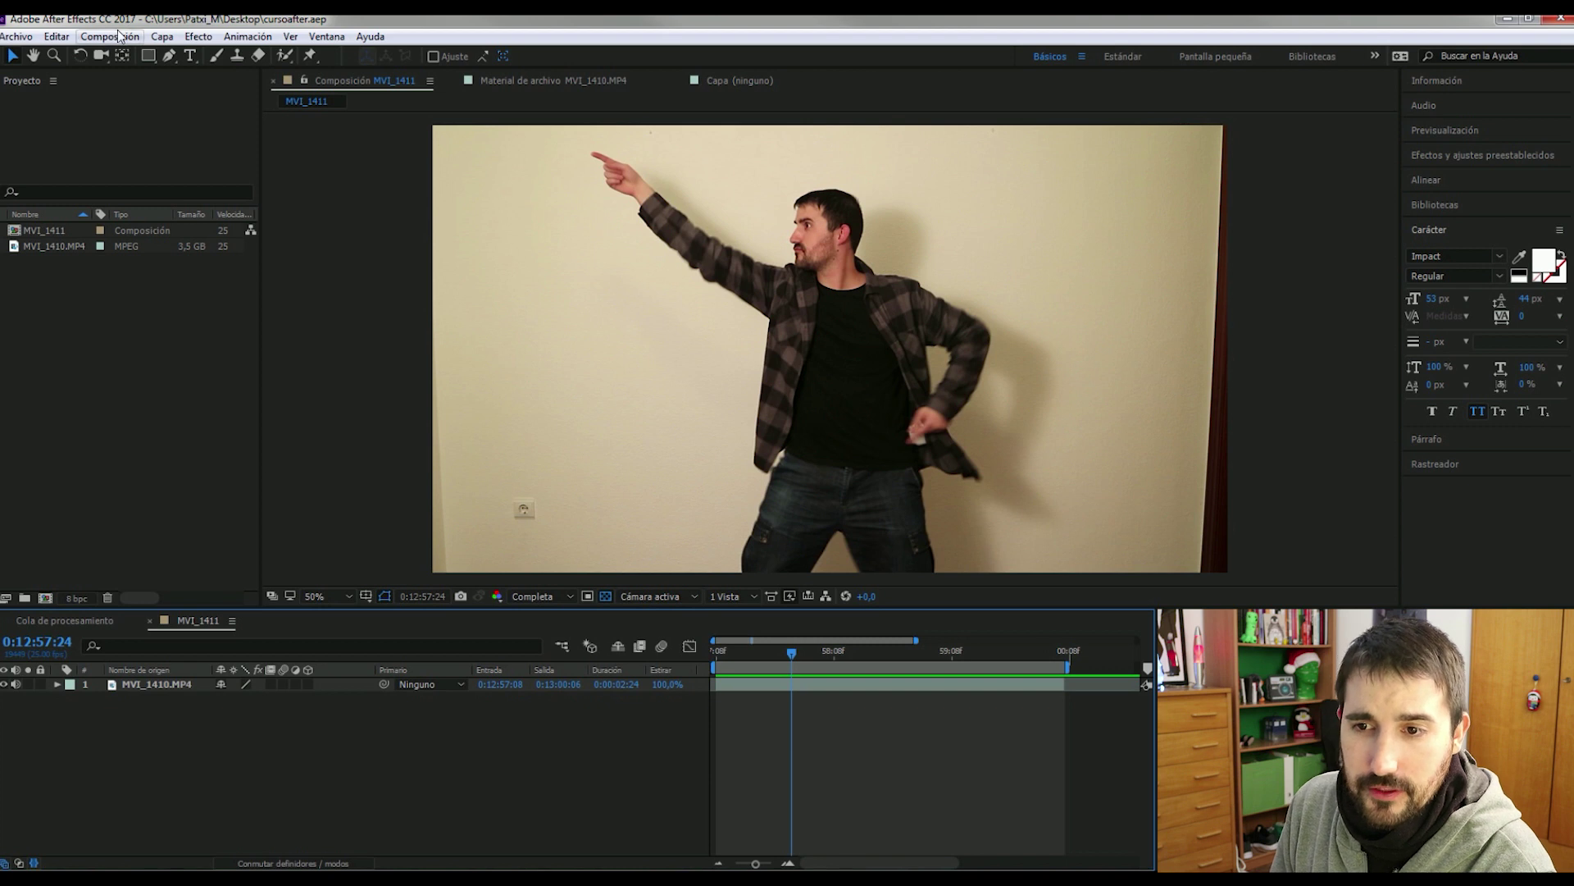
# Save the current frame as a Photoshop file named MVI_1411.
pyautogui.click(120, 36)
pyautogui.click(176, 261)
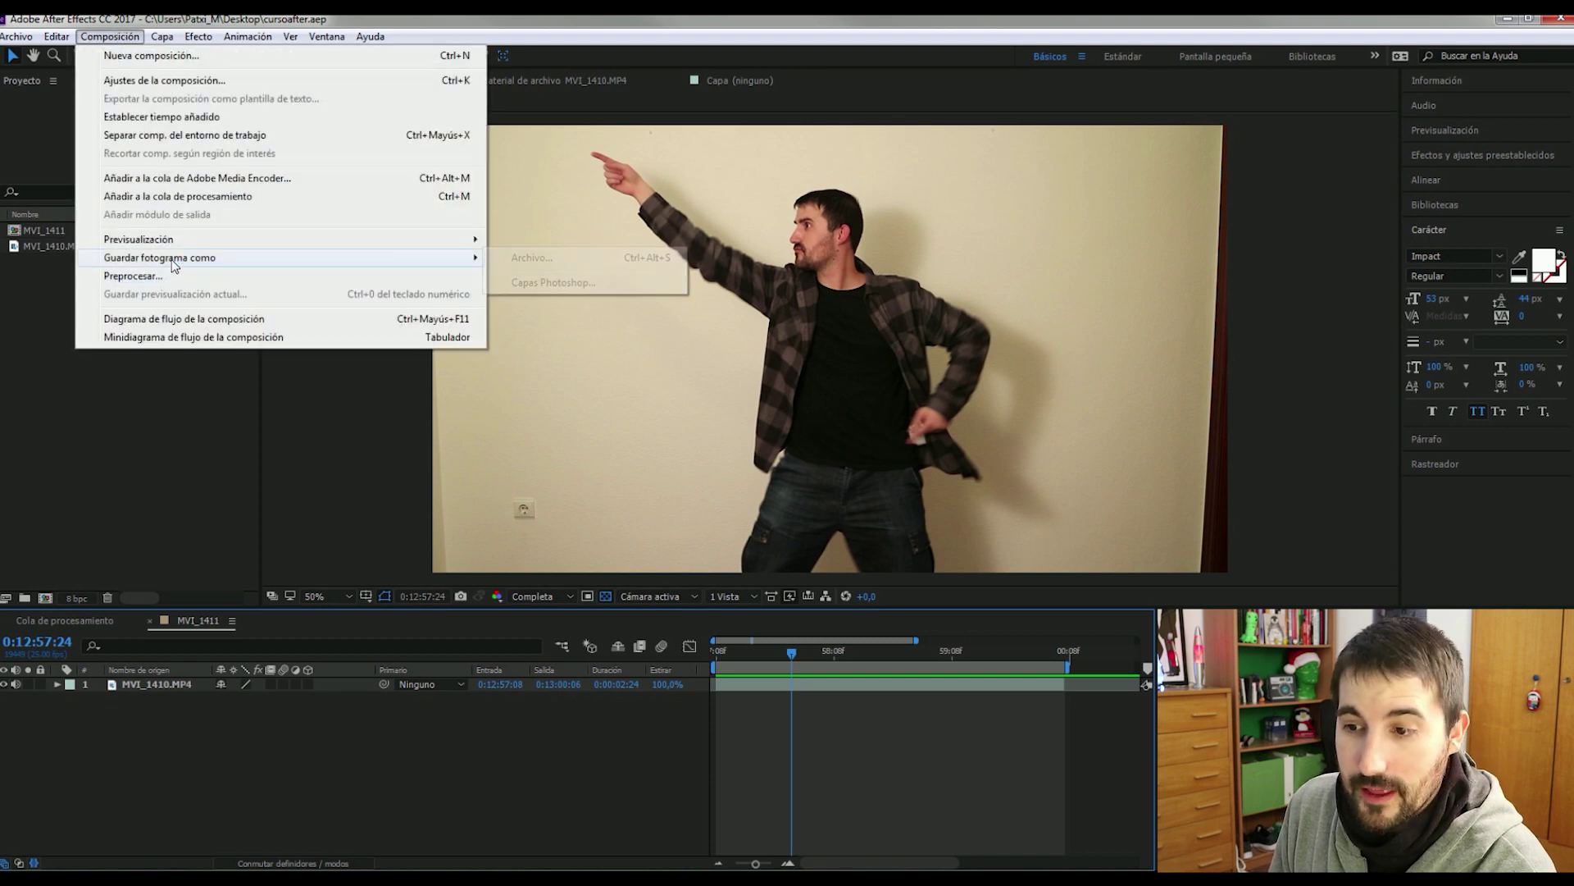
pyautogui.click(606, 278)
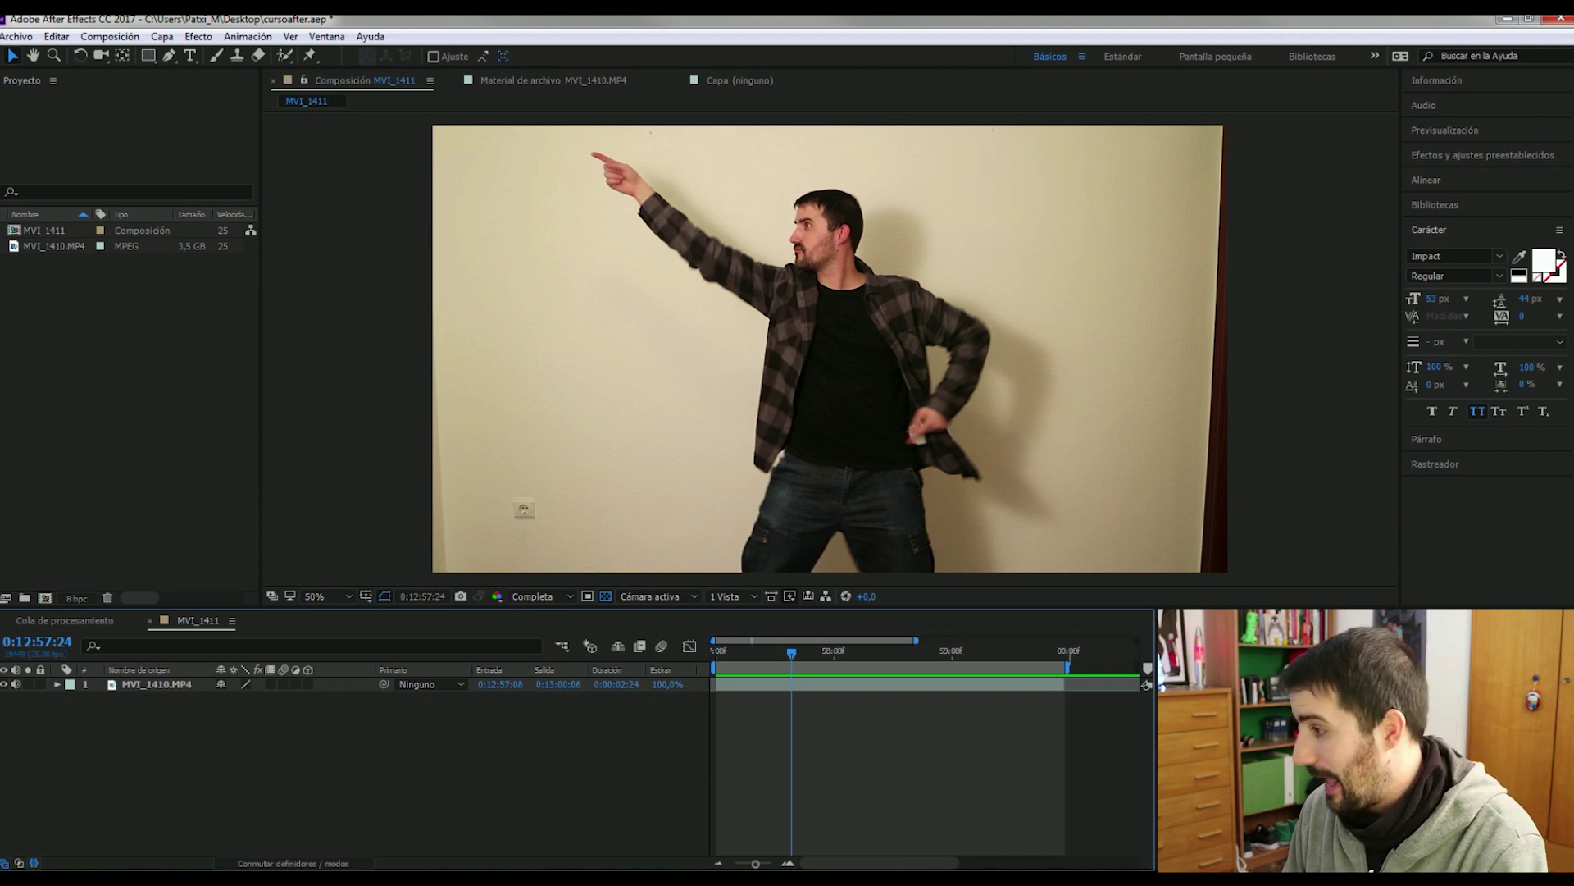
pyautogui.moveTo(272, 878)
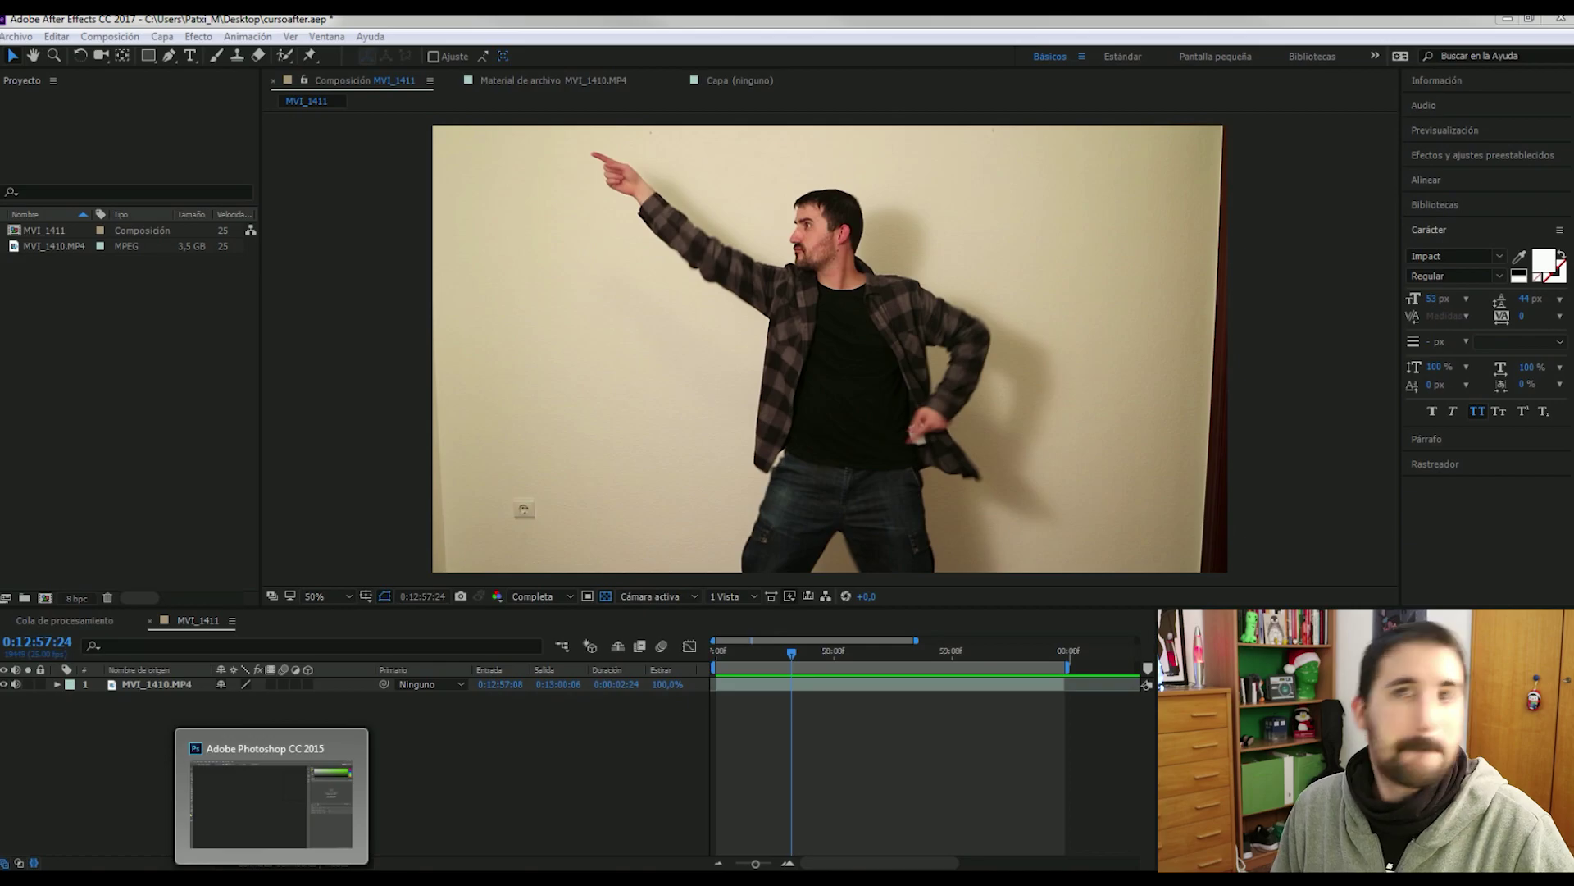
# Open MVI_1411.PSD in Photoshop and Magic Wand-select the wall around the man.
pyautogui.click(271, 795)
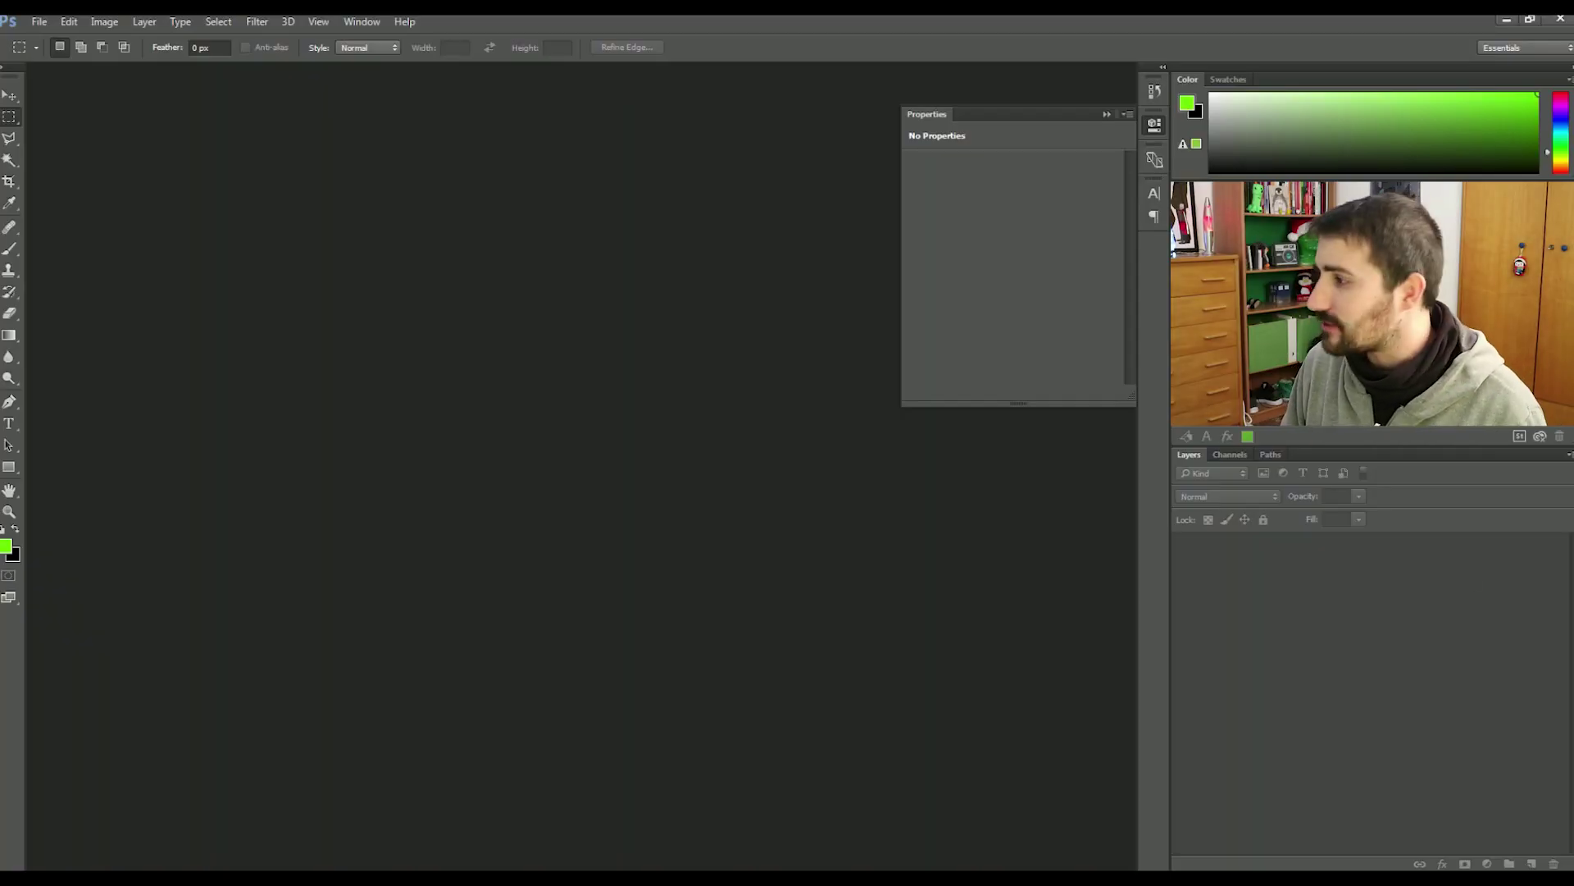
pyautogui.moveTo(623, 362); pyautogui.dragTo(453, 378)
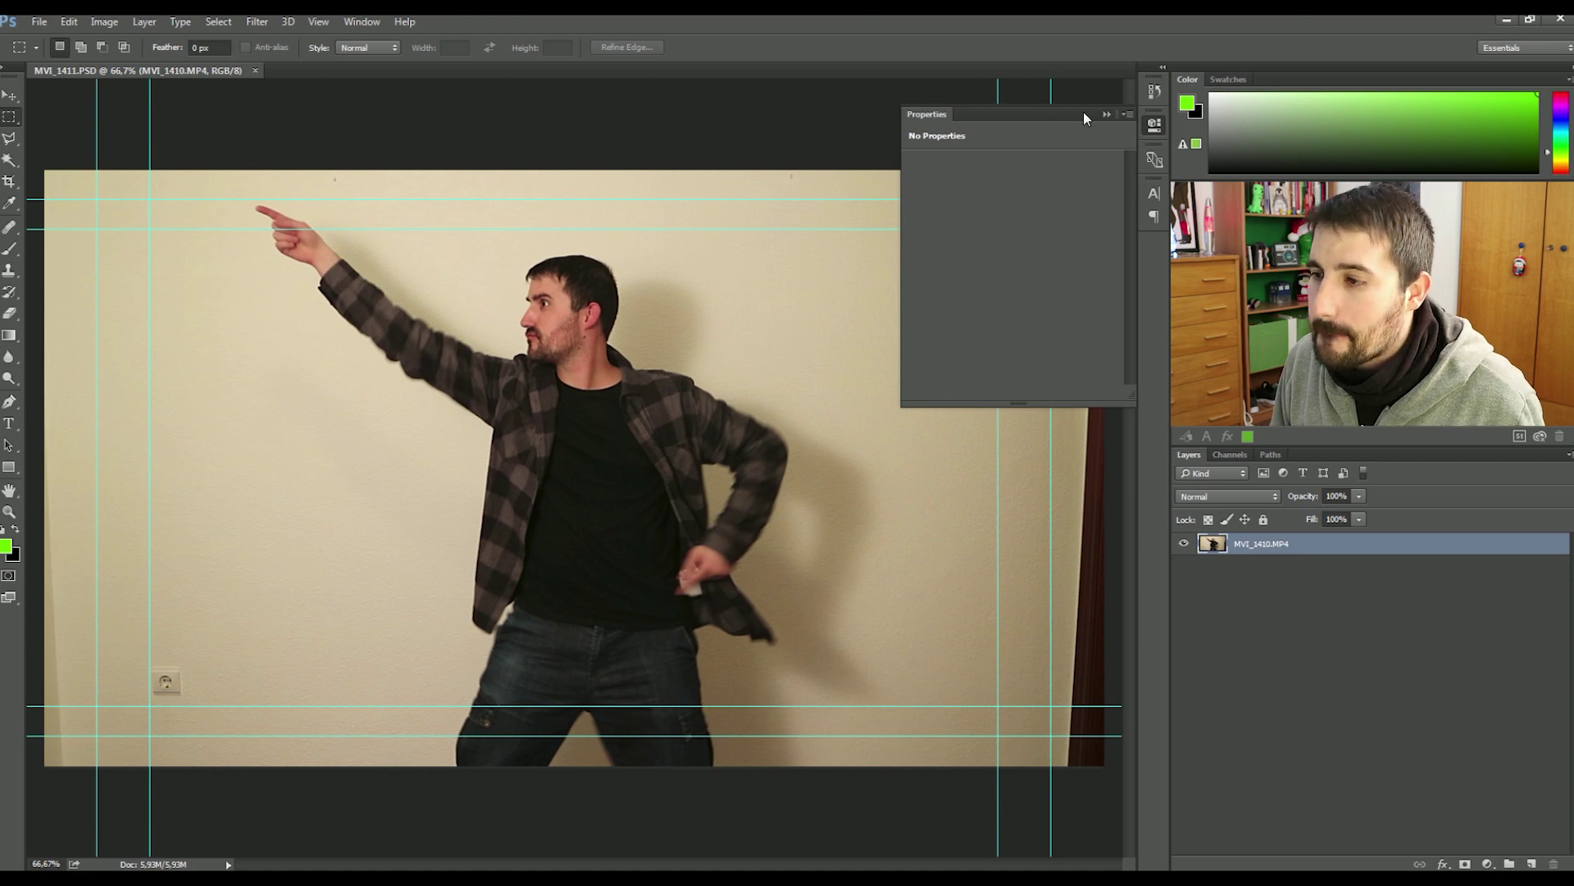
pyautogui.click(1106, 115)
pyautogui.press('w')
pyautogui.click(927, 447)
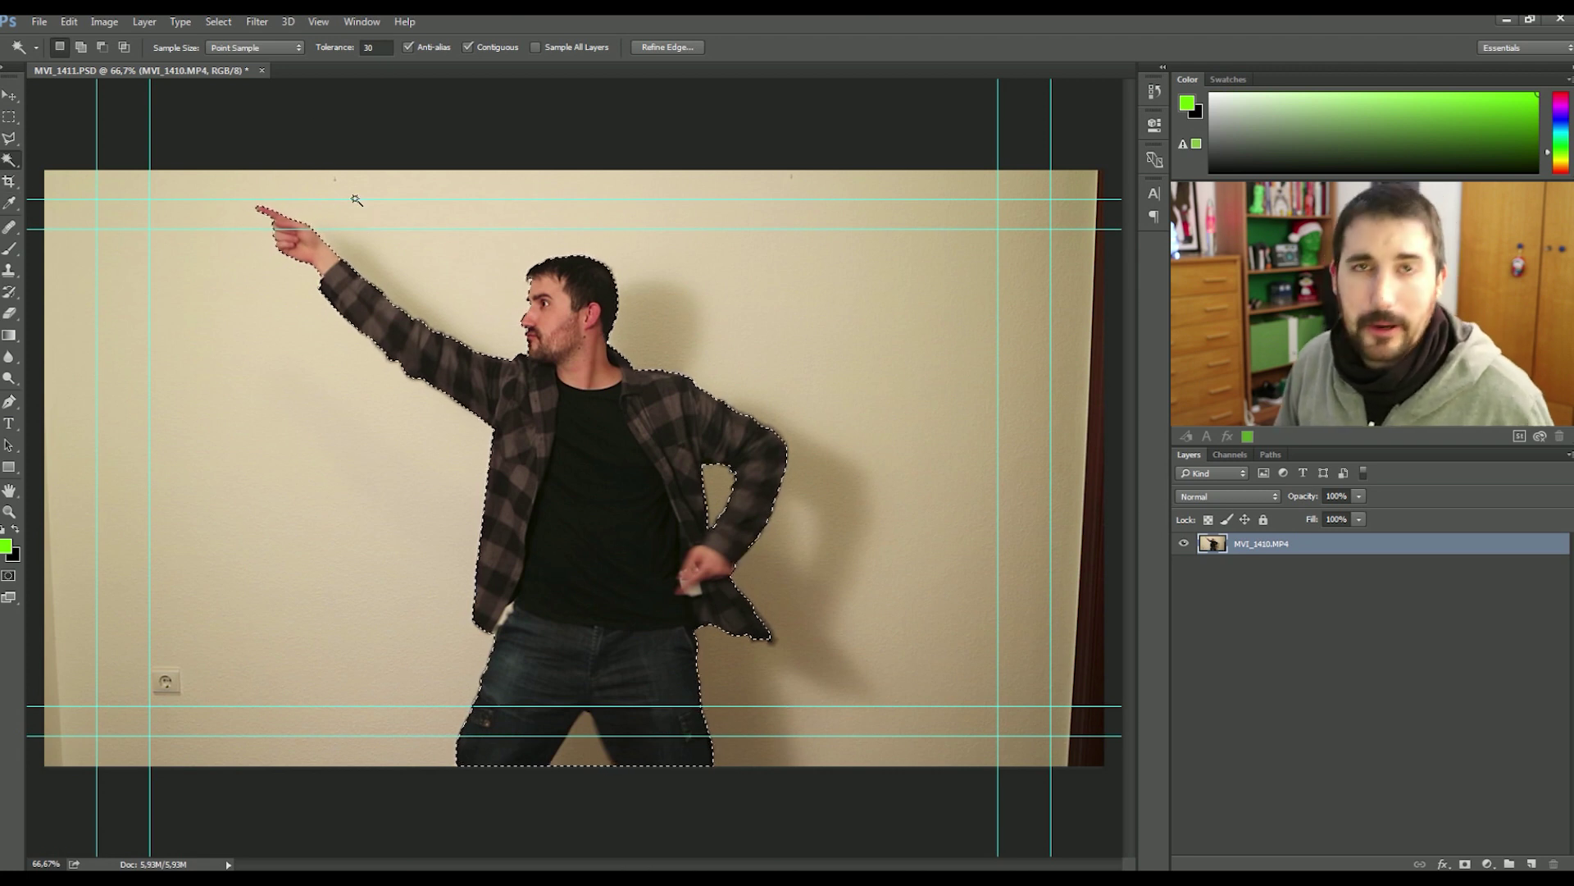
# On a new layer, stroke the selection 10 px green outside, deselect, and save.
pyautogui.hotkey('ctrl', 'shift', 'alt', 'n')
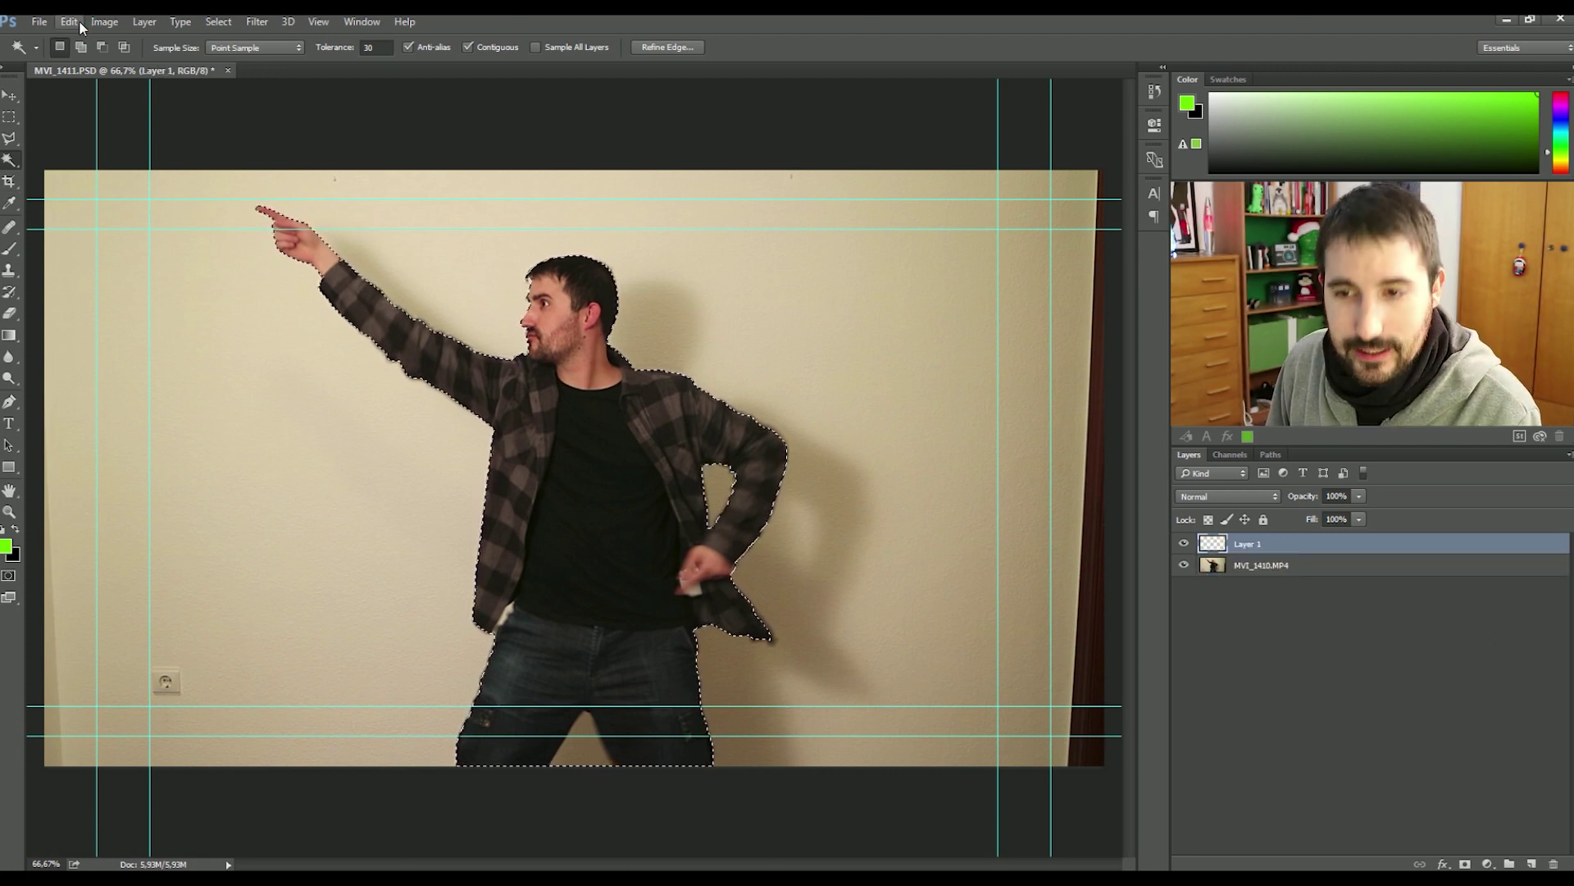
pyautogui.click(78, 21)
pyautogui.click(112, 276)
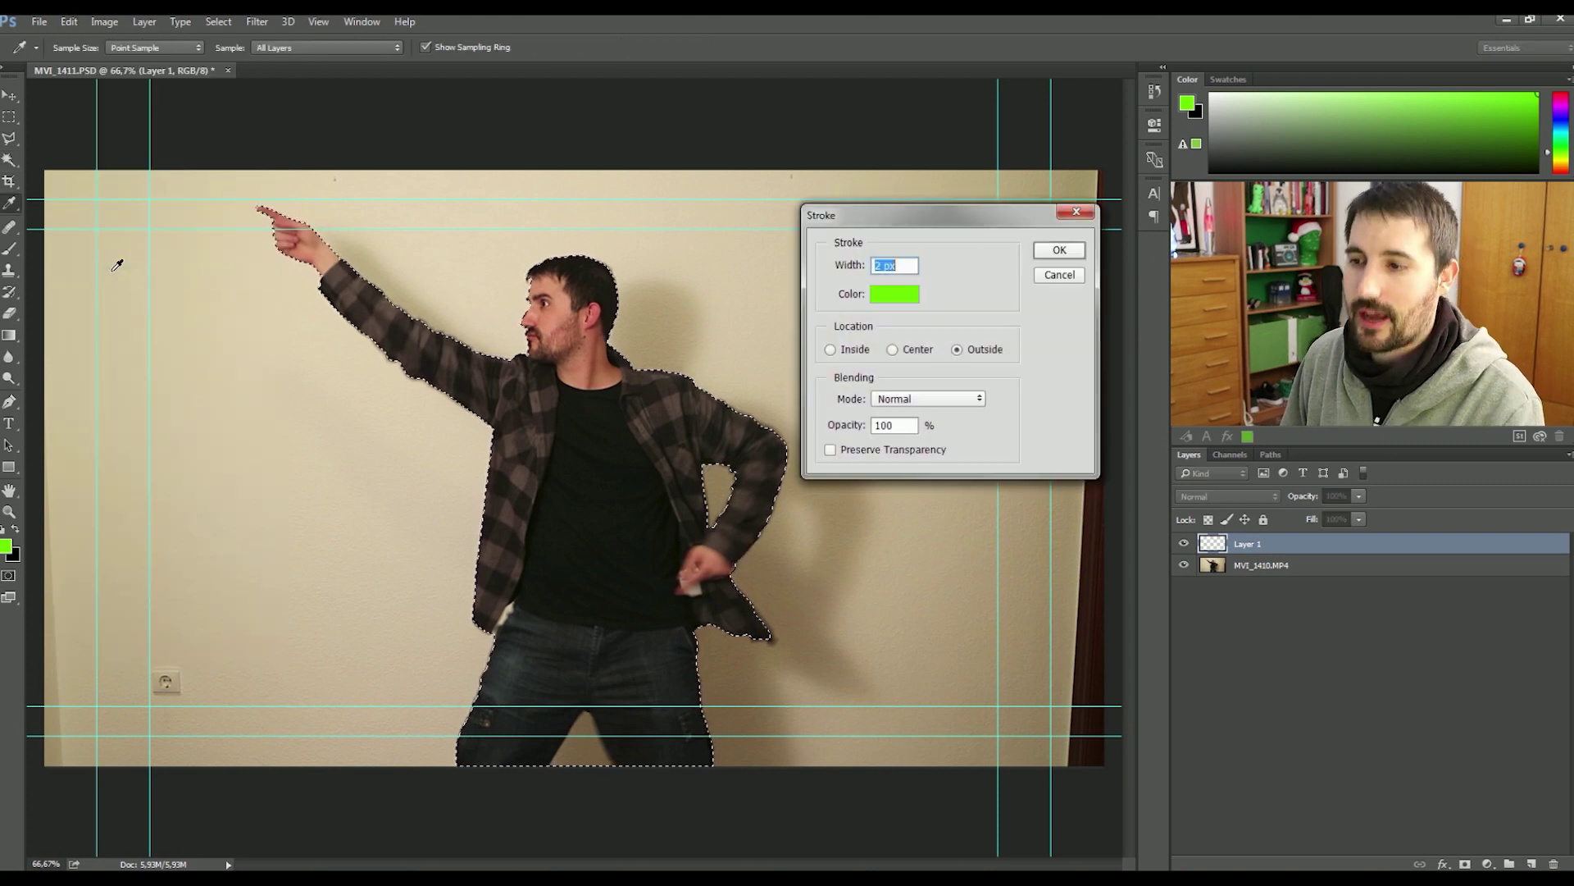
pyautogui.write('10')
pyautogui.press('Return')
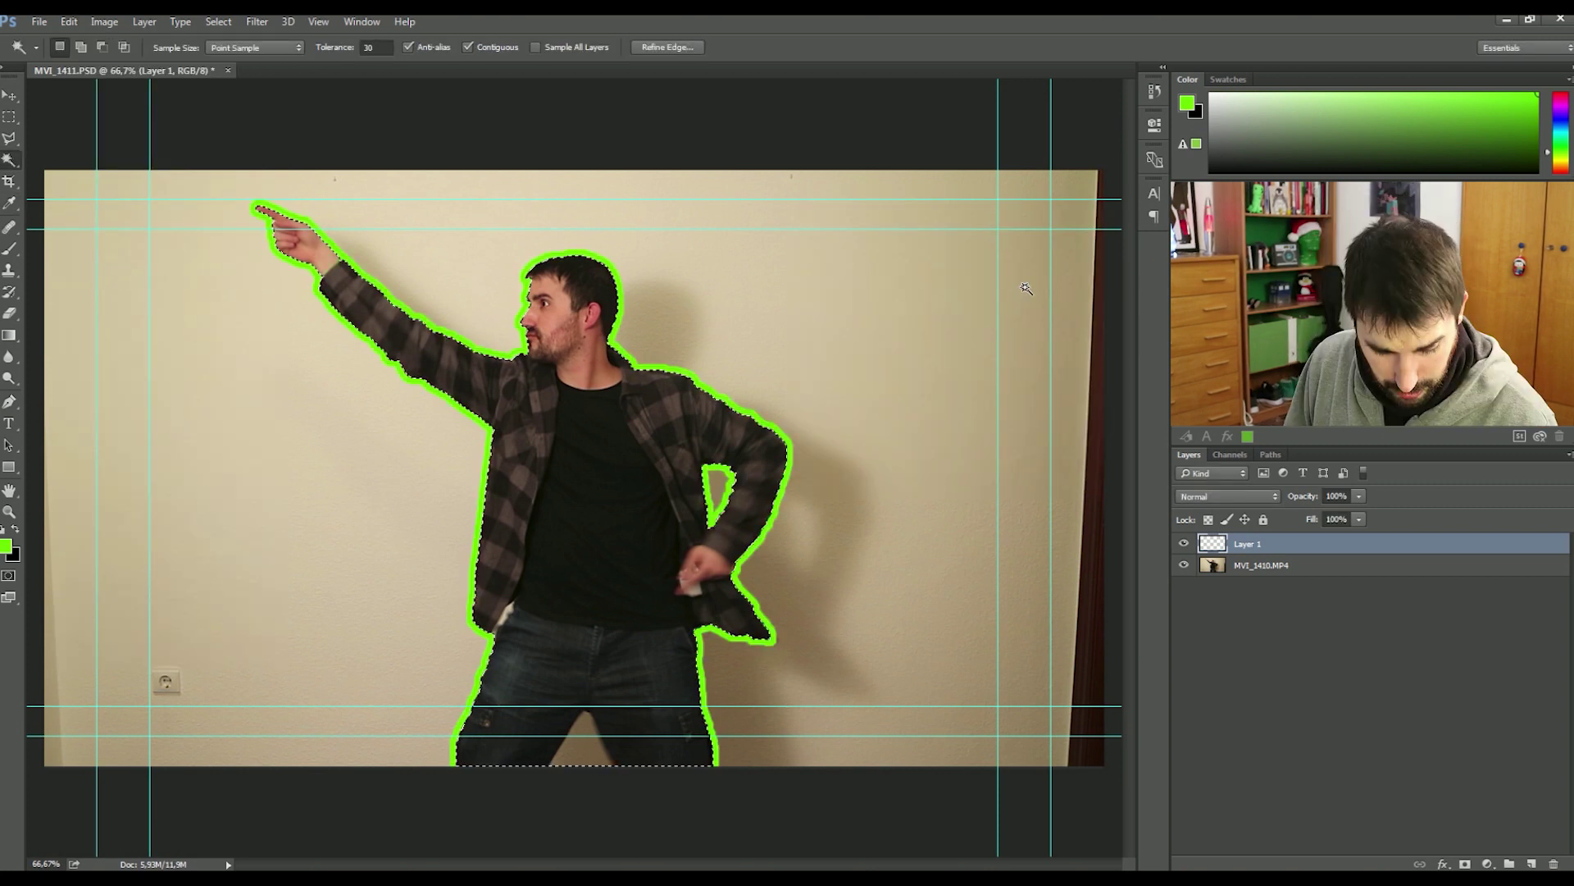
pyautogui.hotkey('ctrl', 's')
pyautogui.hotkey('ctrl', 'd')
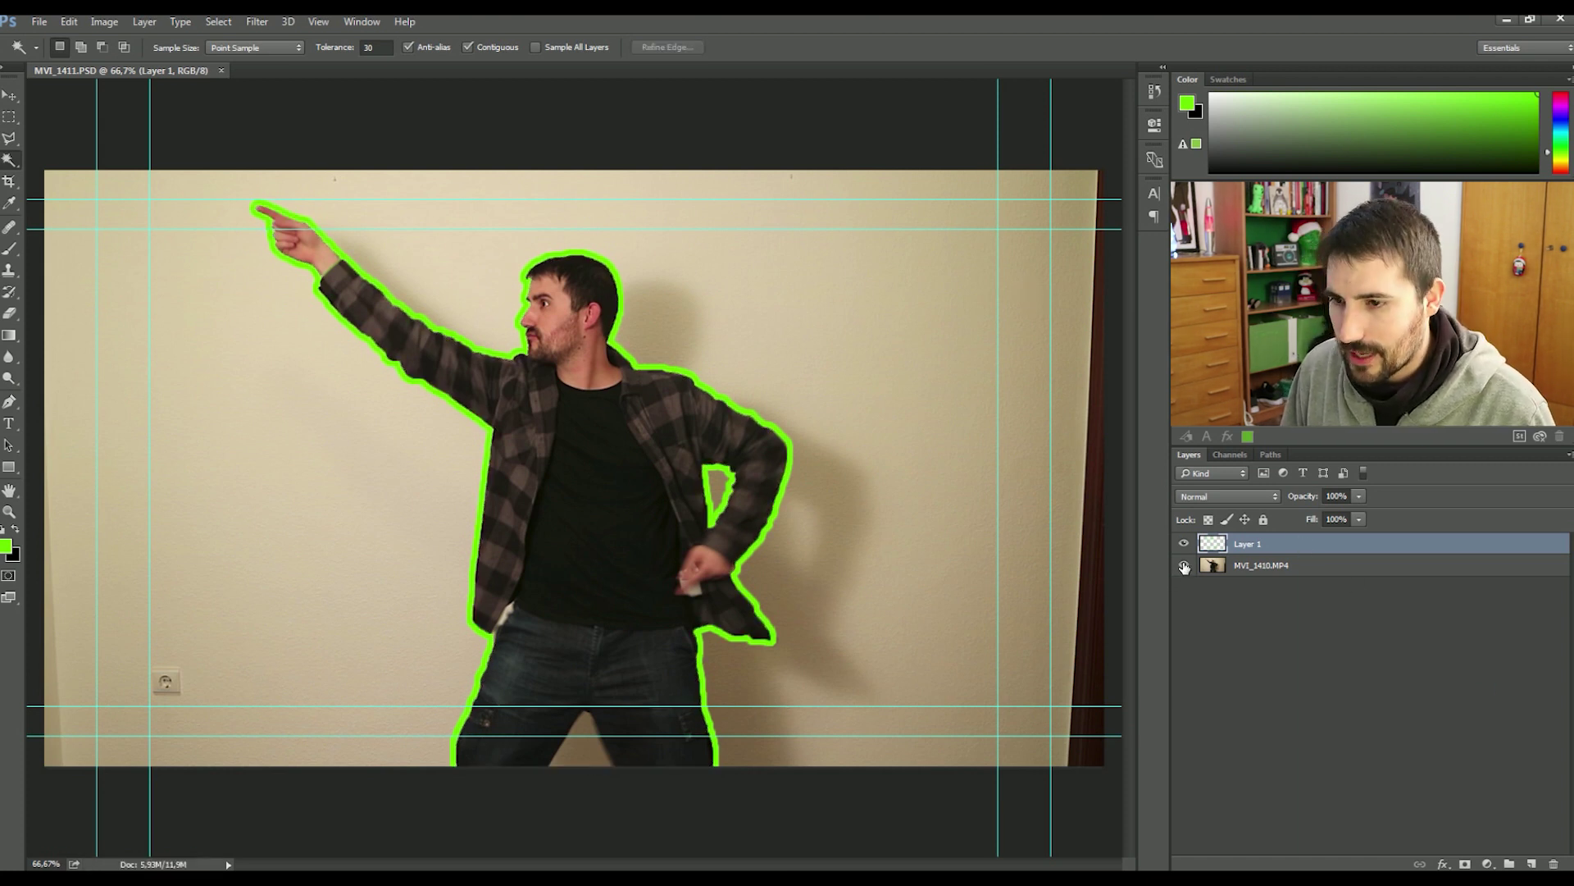
# Hide the original photo layer and pick a grey fill colour for the silhouette.
pyautogui.click(1184, 565)
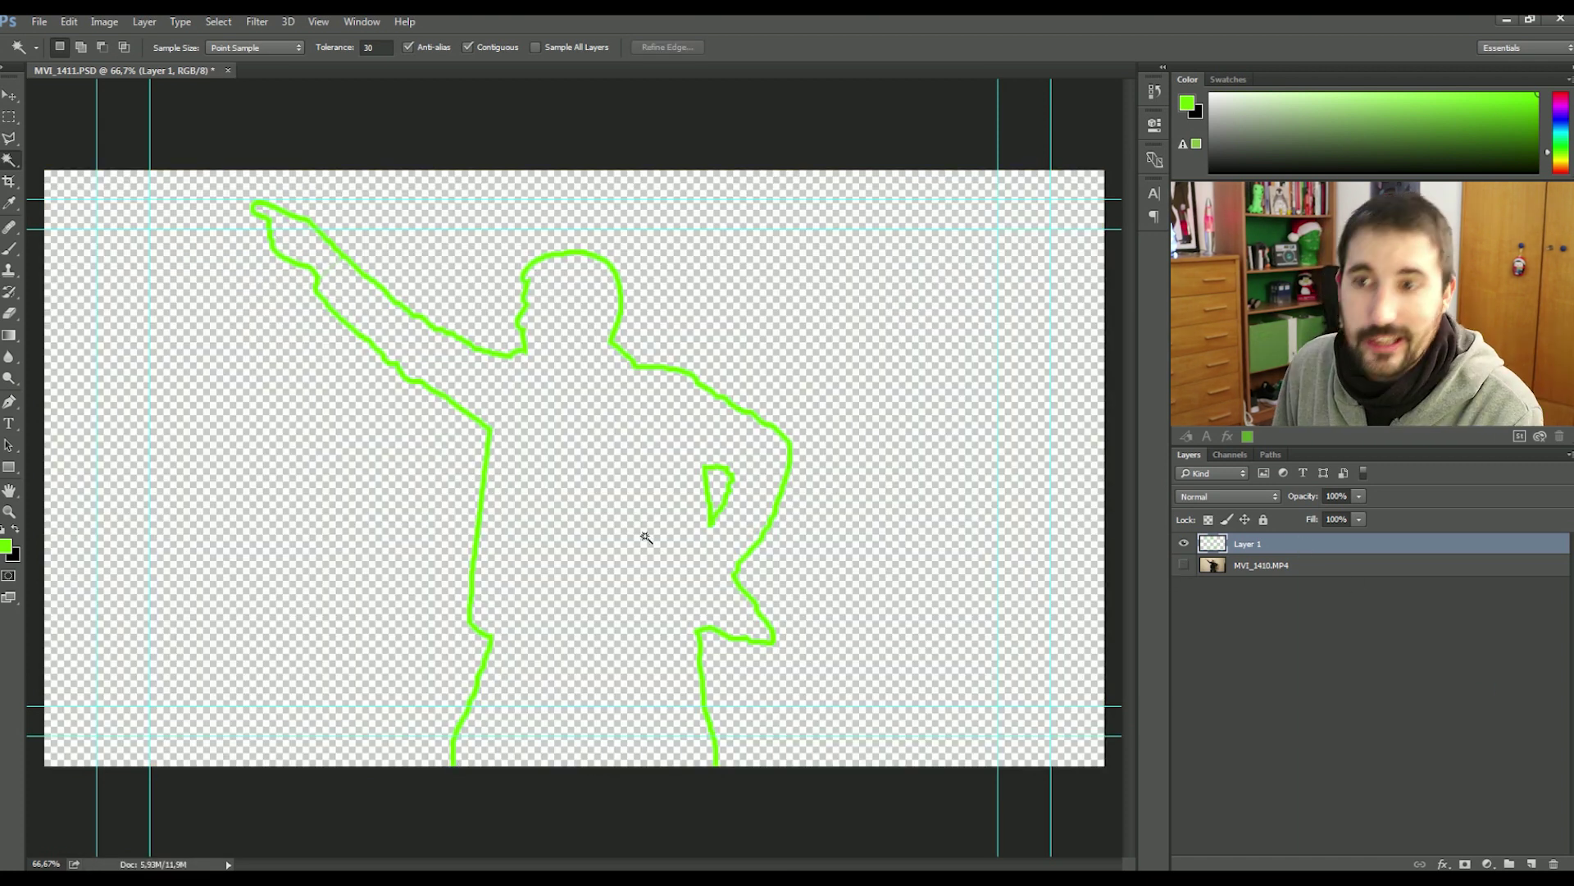
pyautogui.click(7, 547)
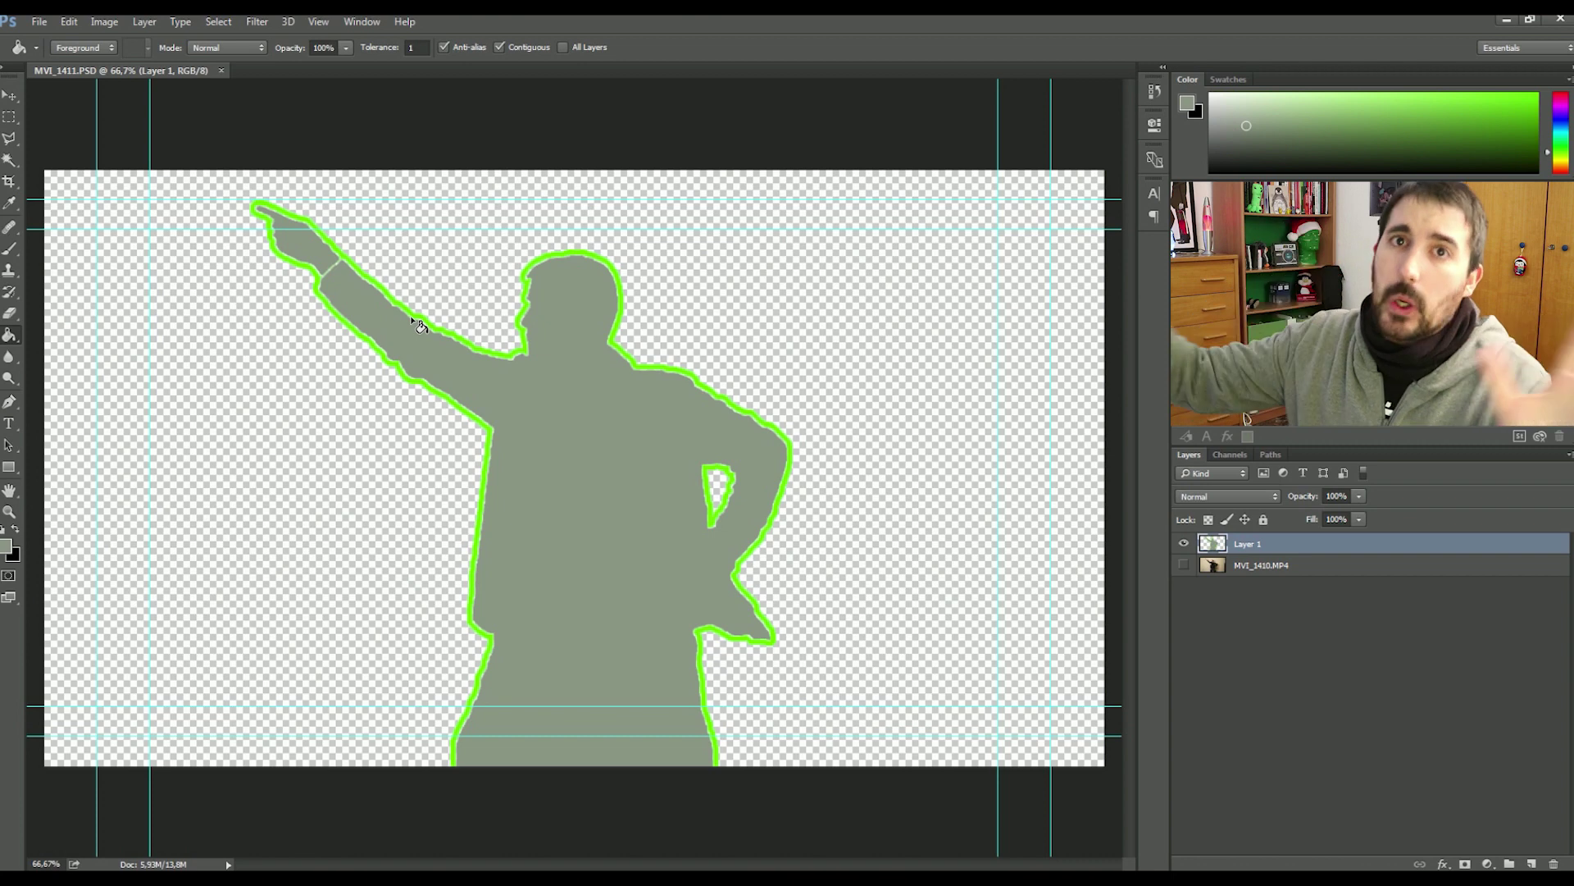
pyautogui.click(326, 793)
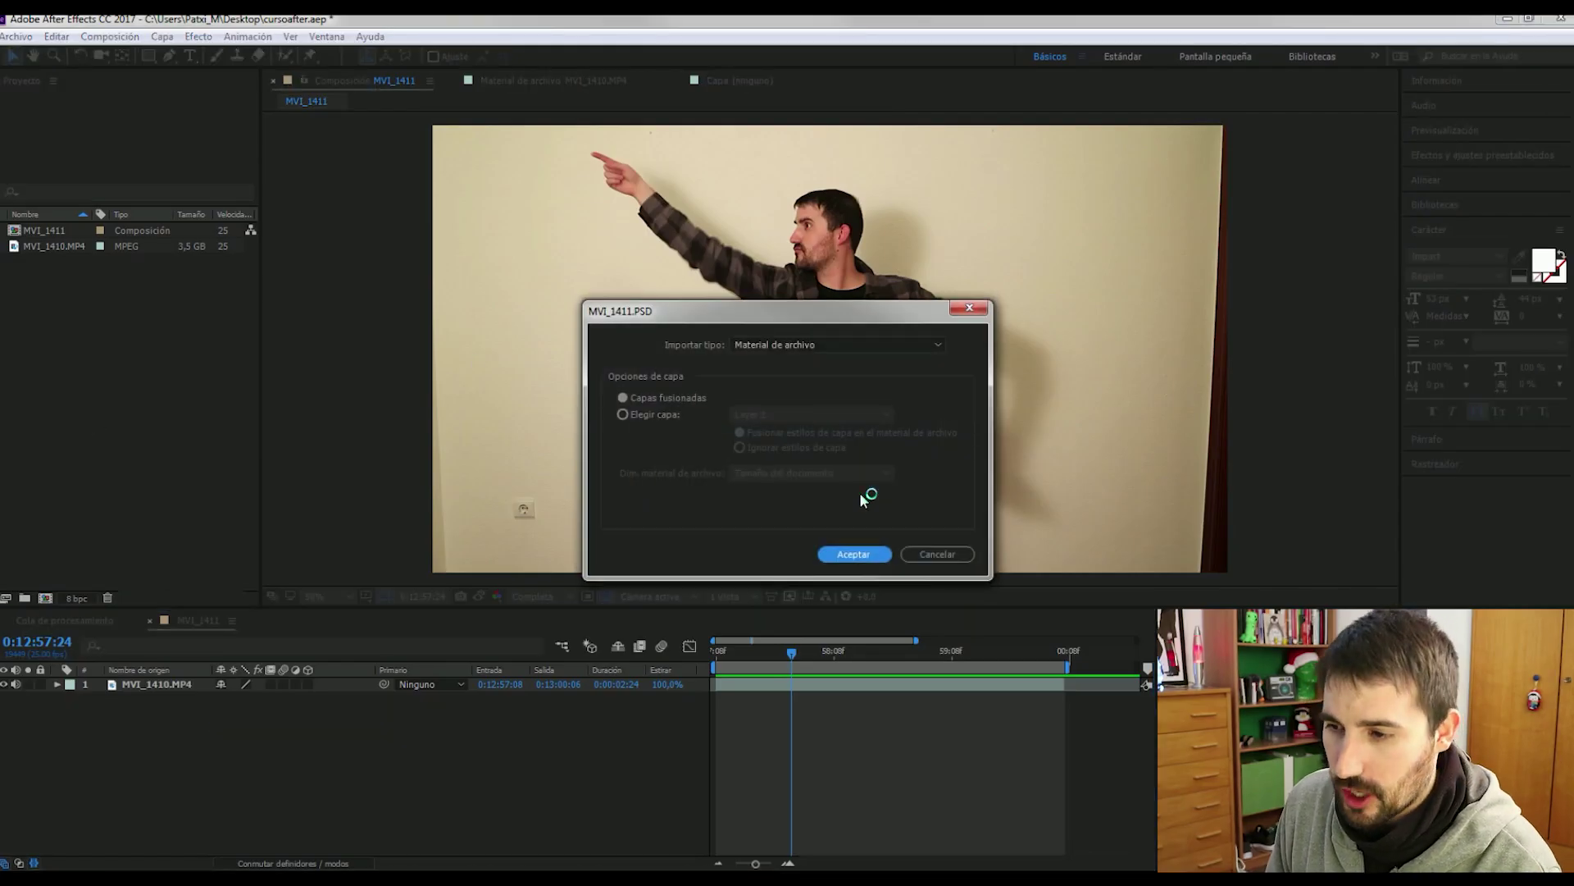
# Import MVI_1411.PSD as footage, place it above MVI_1410.MP4, and set its mode to Aclarar.
pyautogui.click(853, 555)
pyautogui.moveTo(130, 673); pyautogui.dragTo(137, 679)
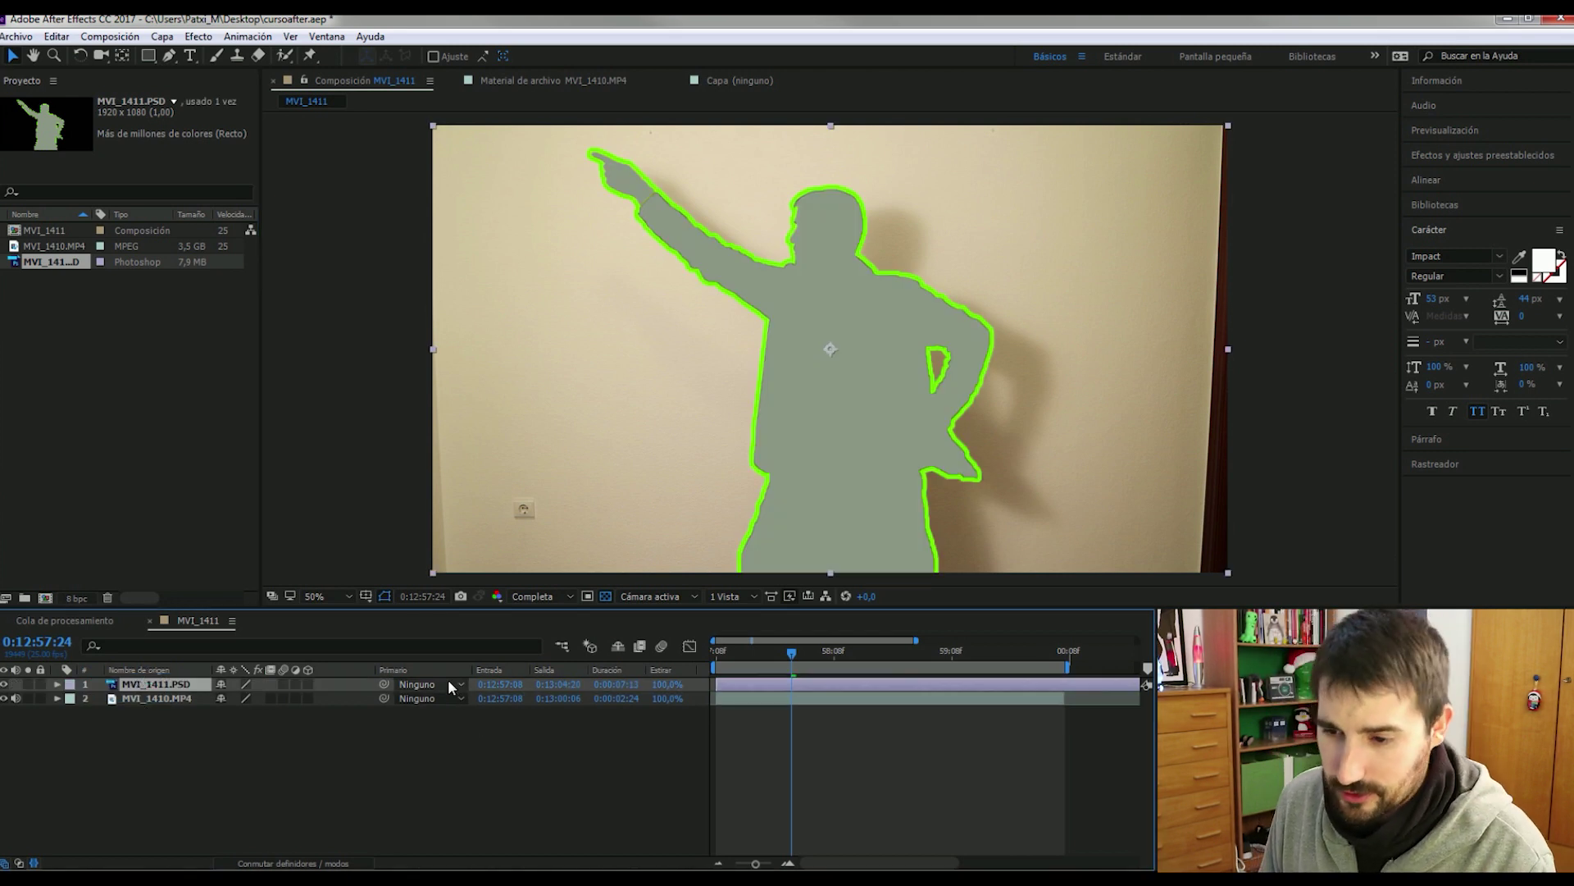
pyautogui.click(34, 862)
pyautogui.click(18, 862)
pyautogui.click(18, 862)
pyautogui.click(18, 863)
pyautogui.click(404, 684)
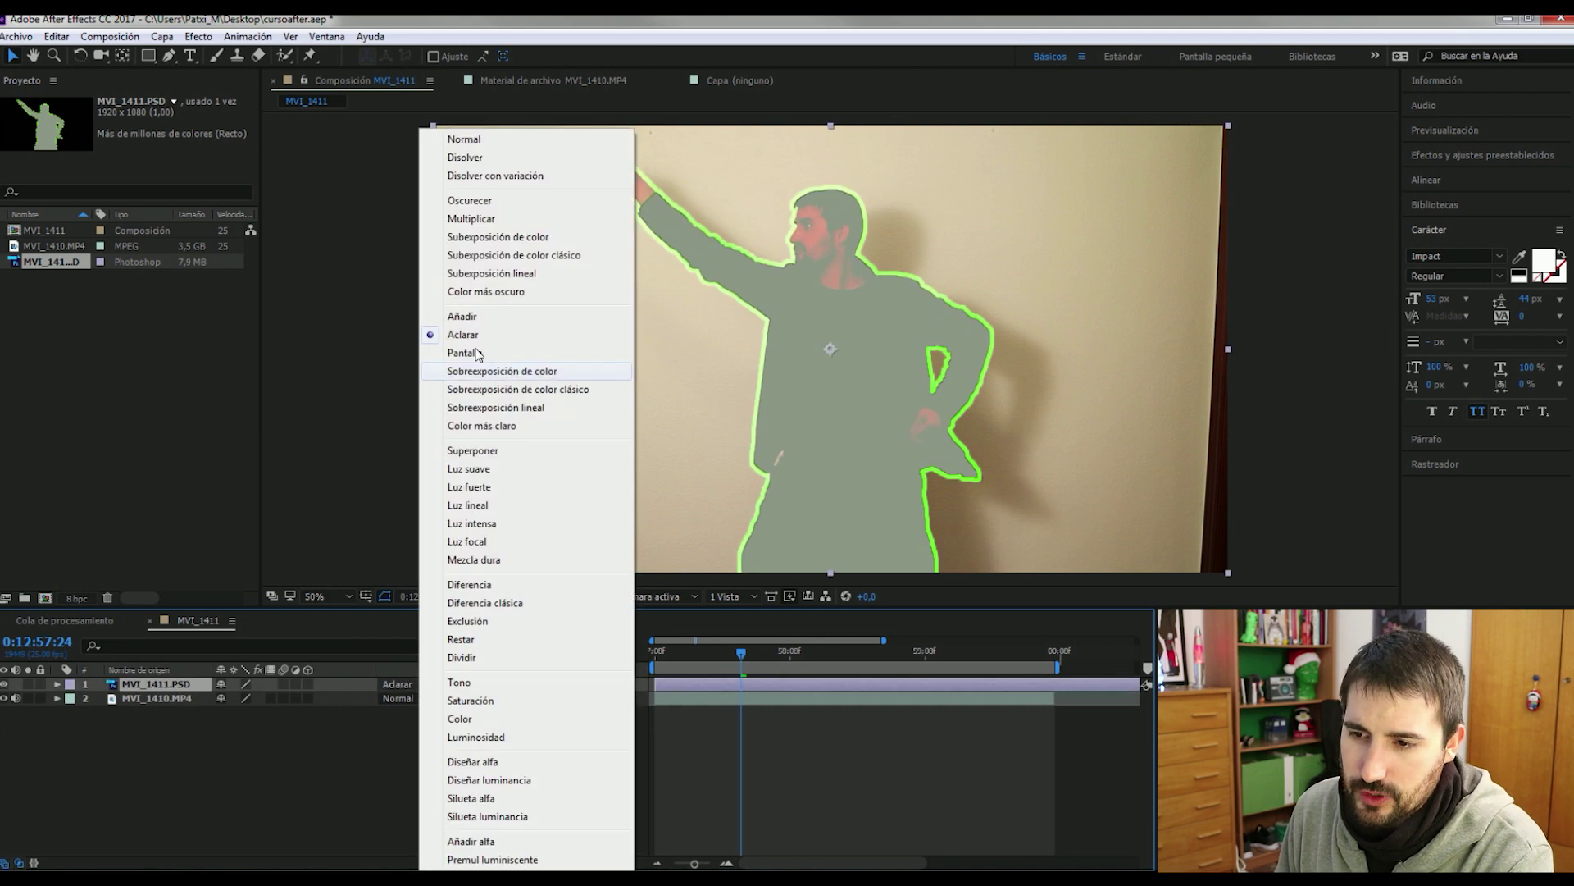
pyautogui.click(467, 335)
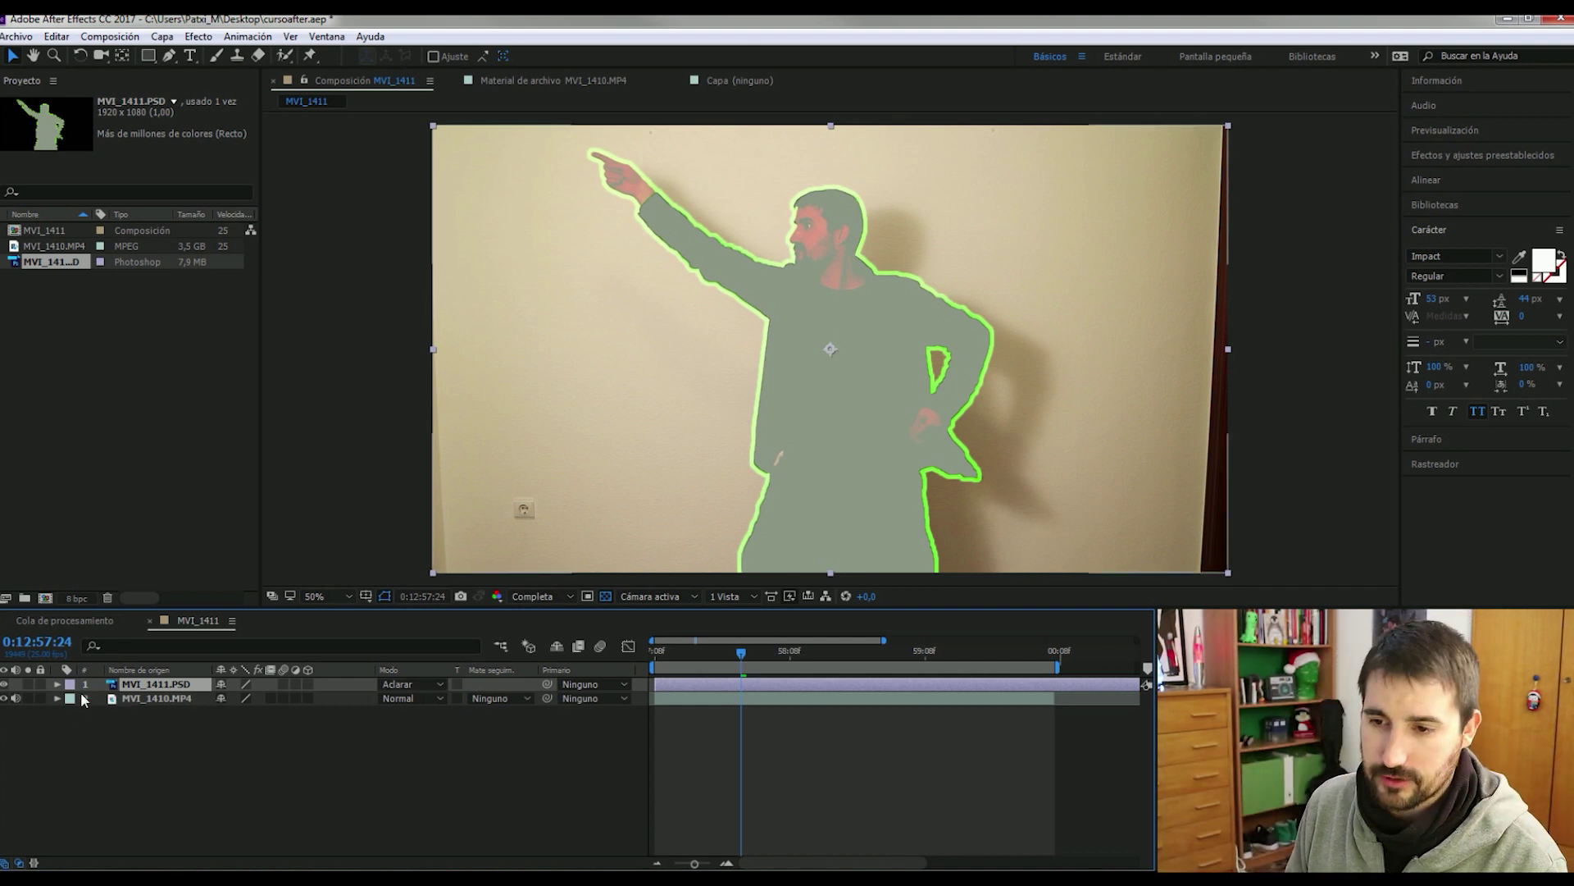
# Keyframe the silhouette's position, shifting it left of the man two frames earlier.
pyautogui.press('p')
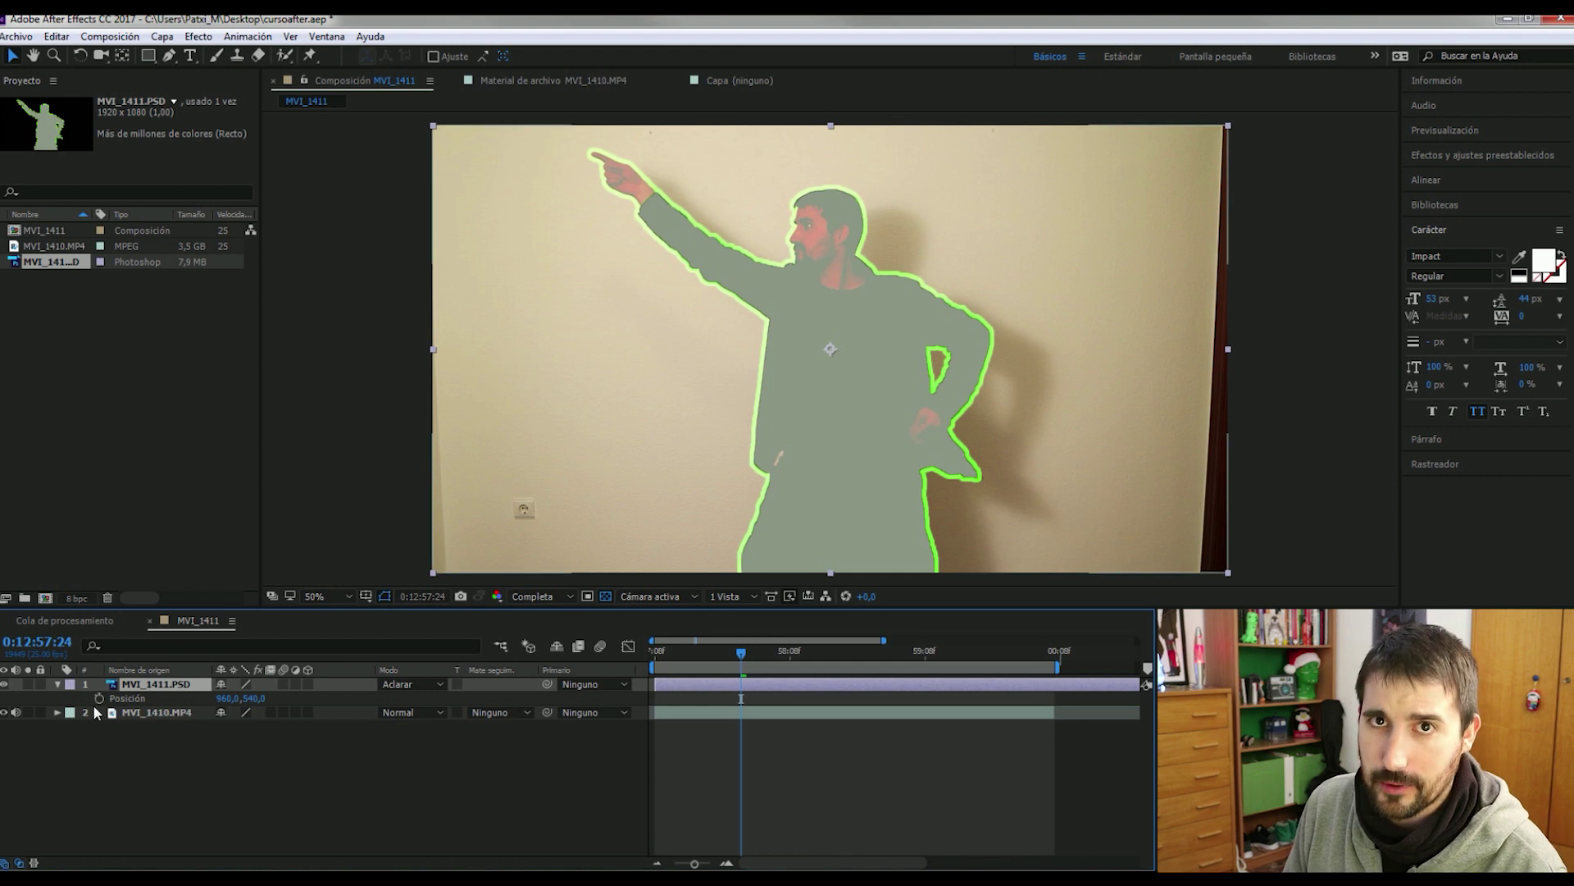
pyautogui.click(99, 698)
pyautogui.press('pageup')
pyautogui.press('pageup')
pyautogui.press('pageup')
pyautogui.press('pageup')
pyautogui.press('pageup')
pyautogui.press('pageup')
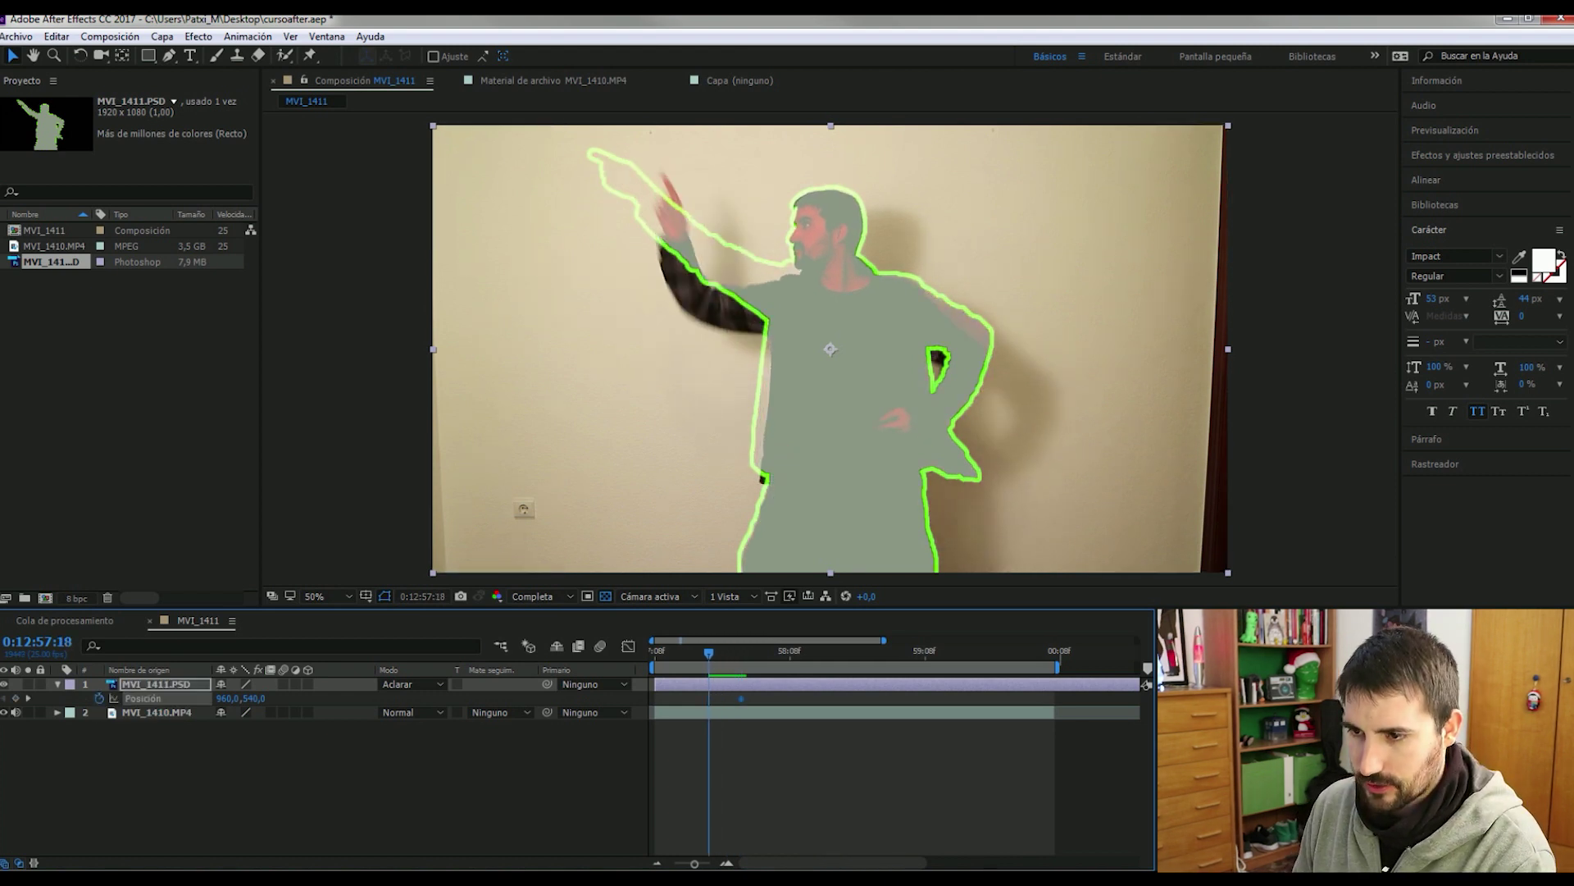
pyautogui.press('pageup')
pyautogui.press('pageup')
pyautogui.press('pageup')
pyautogui.press('pageup')
pyautogui.press('pageup')
pyautogui.press('pageup')
pyautogui.moveTo(831, 385); pyautogui.dragTo(555, 385)
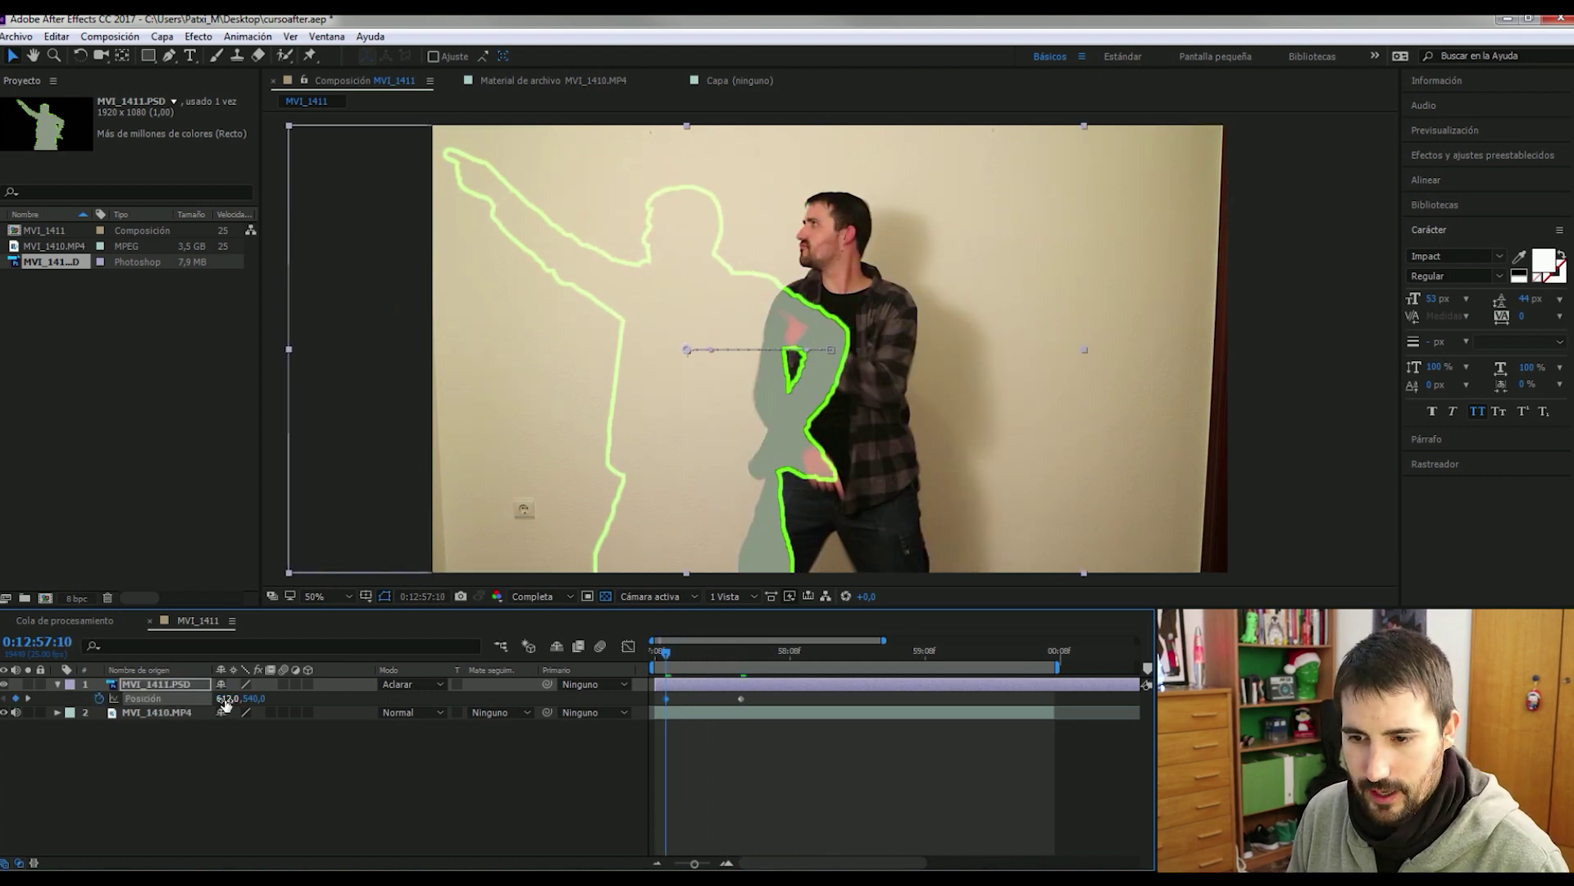
pyautogui.moveTo(233, 698); pyautogui.dragTo(233, 705)
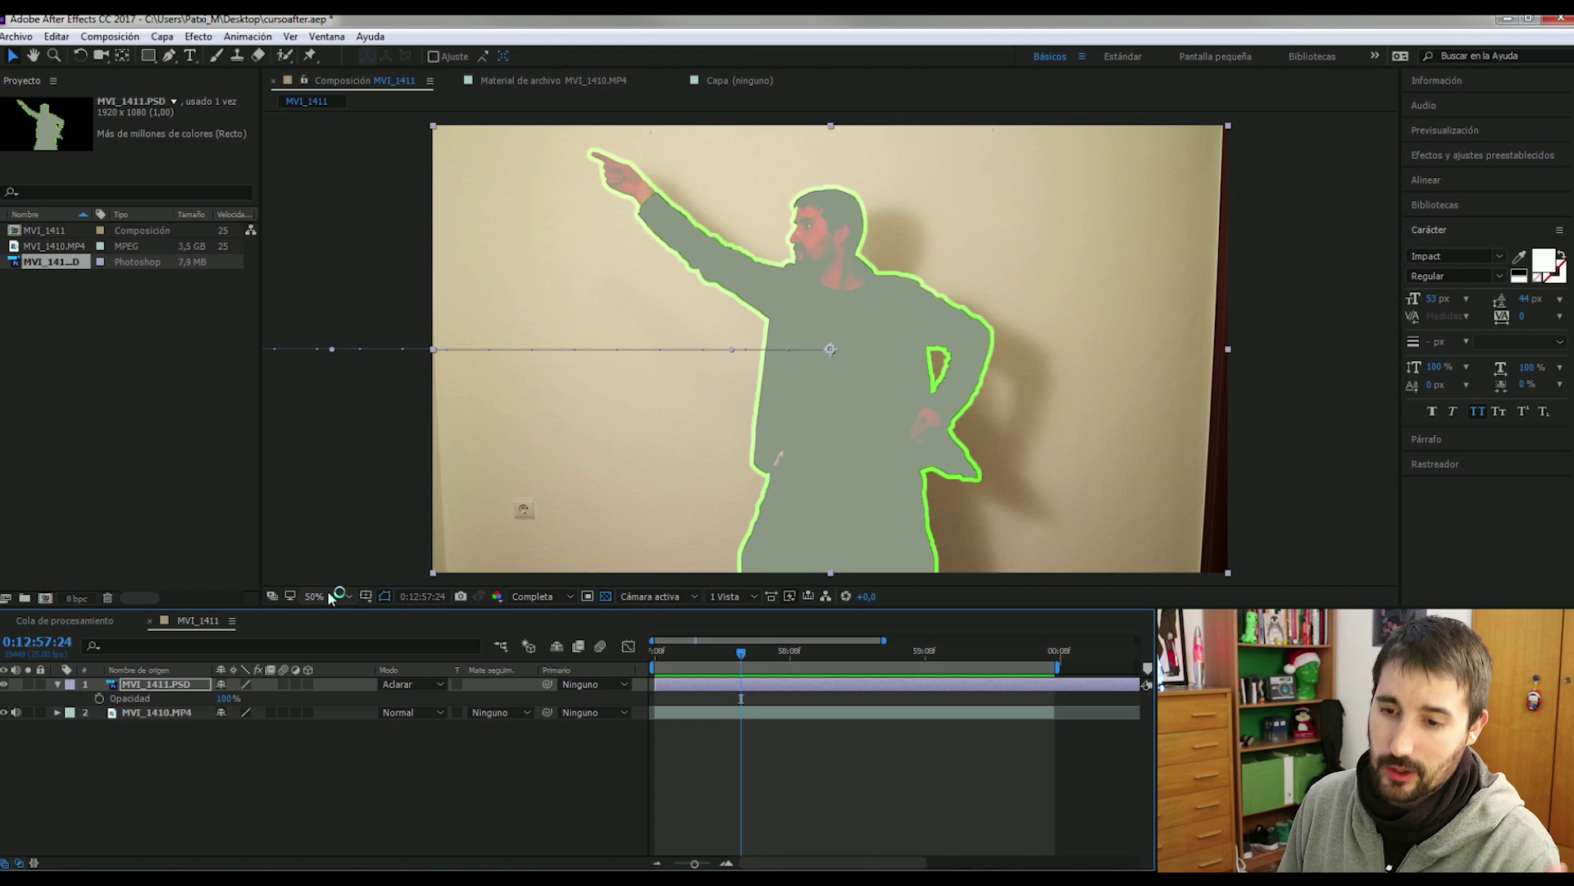
# Keyframe the silhouette's Opacity between 0% and 100% and preview the fade.
pyautogui.click(99, 698)
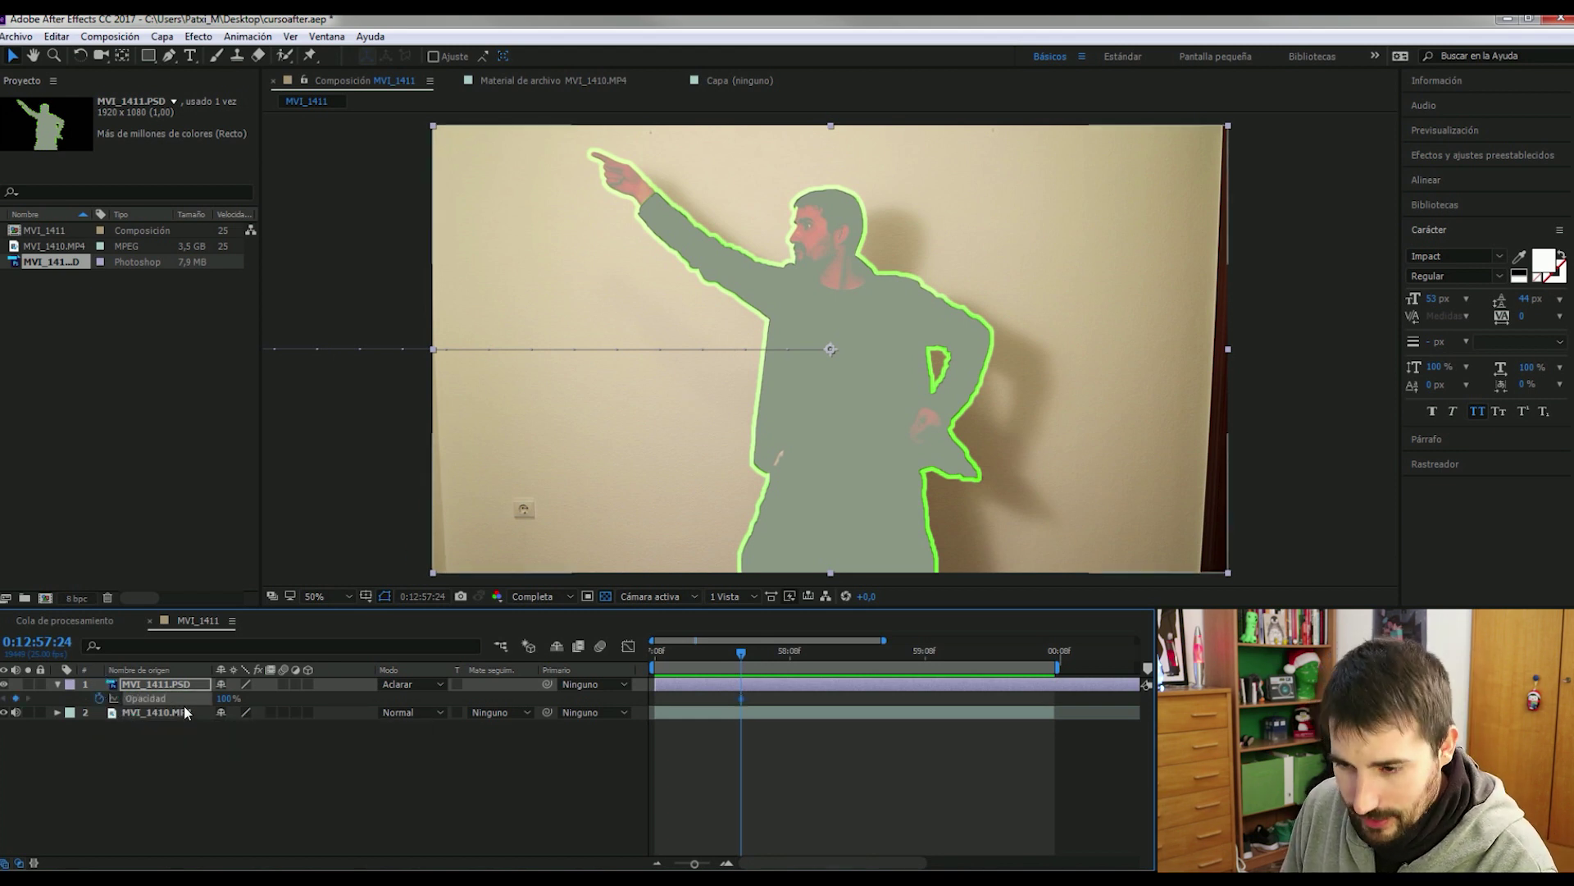
pyautogui.press('pagedown')
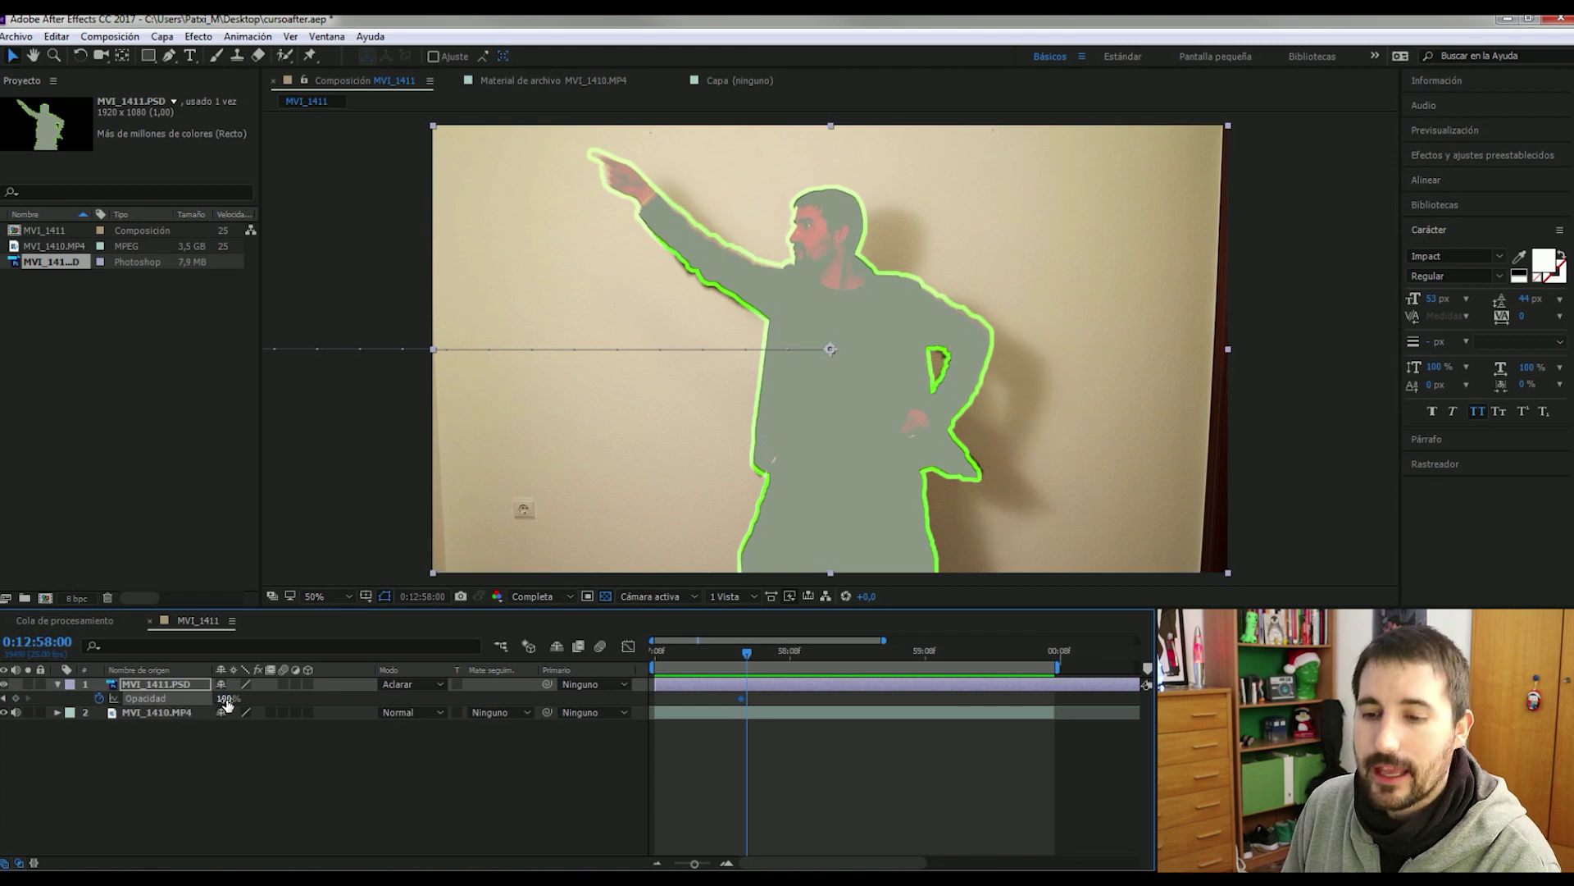
pyautogui.moveTo(227, 703); pyautogui.dragTo(145, 703)
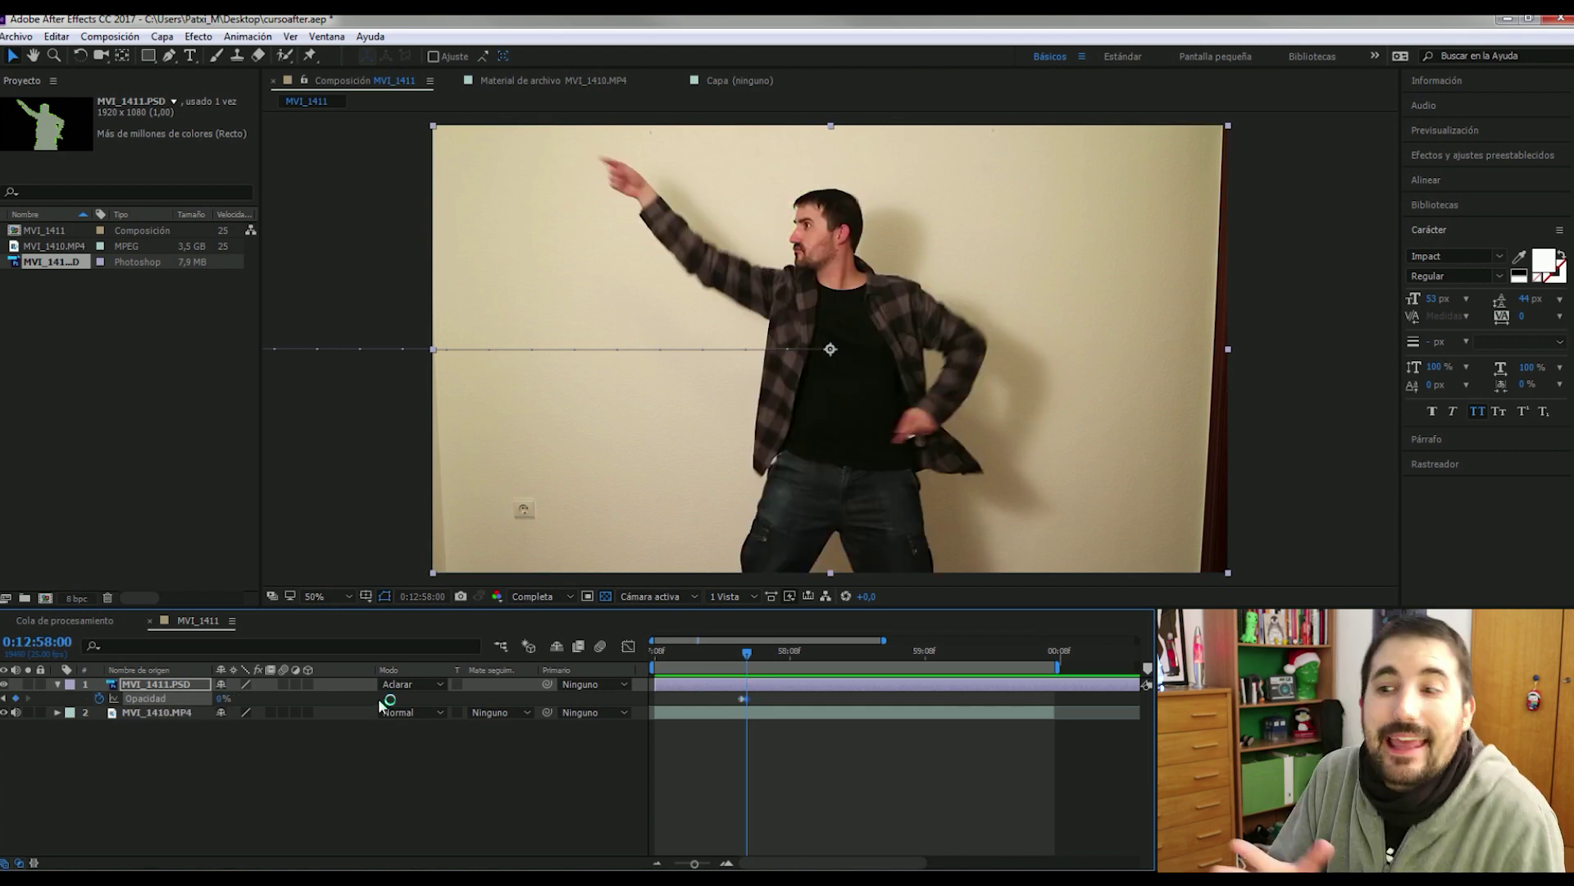
pyautogui.press('space')
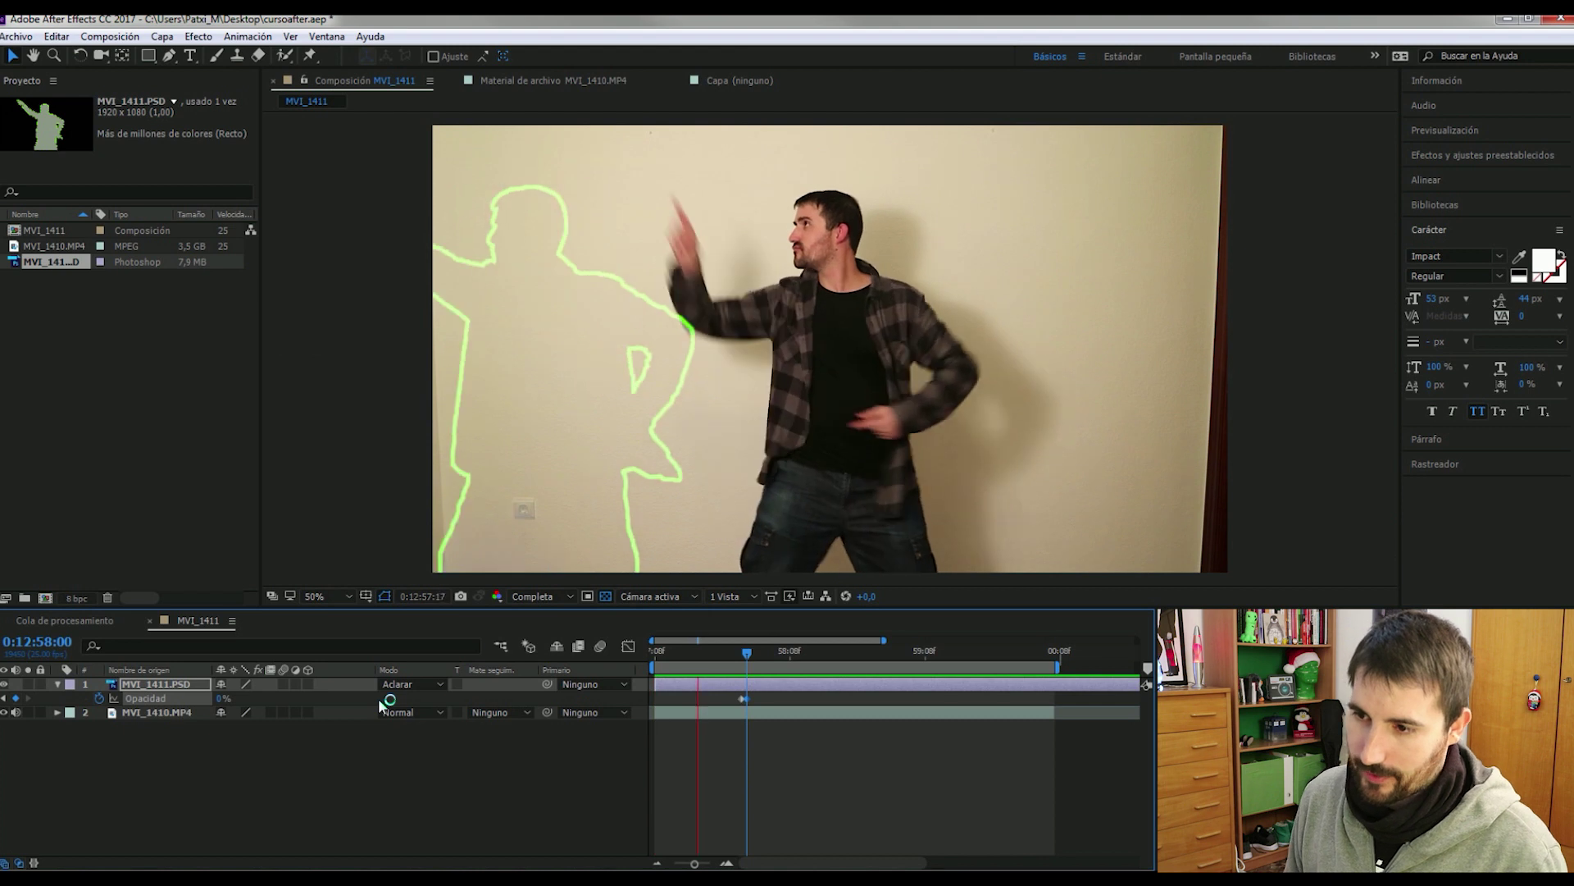
pyautogui.press('space')
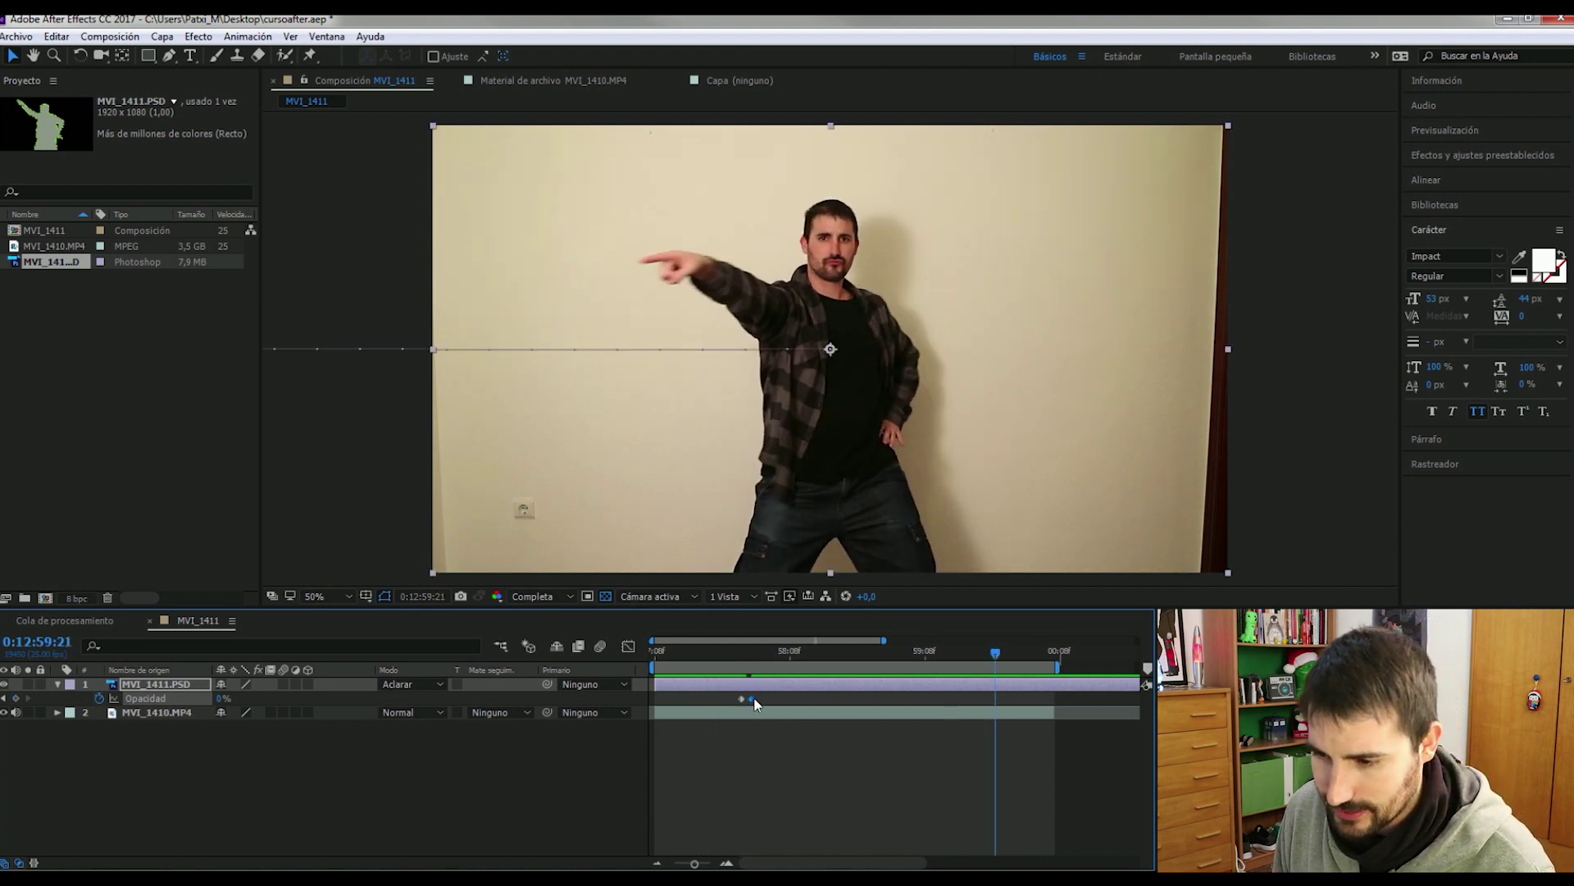
pyautogui.press('space')
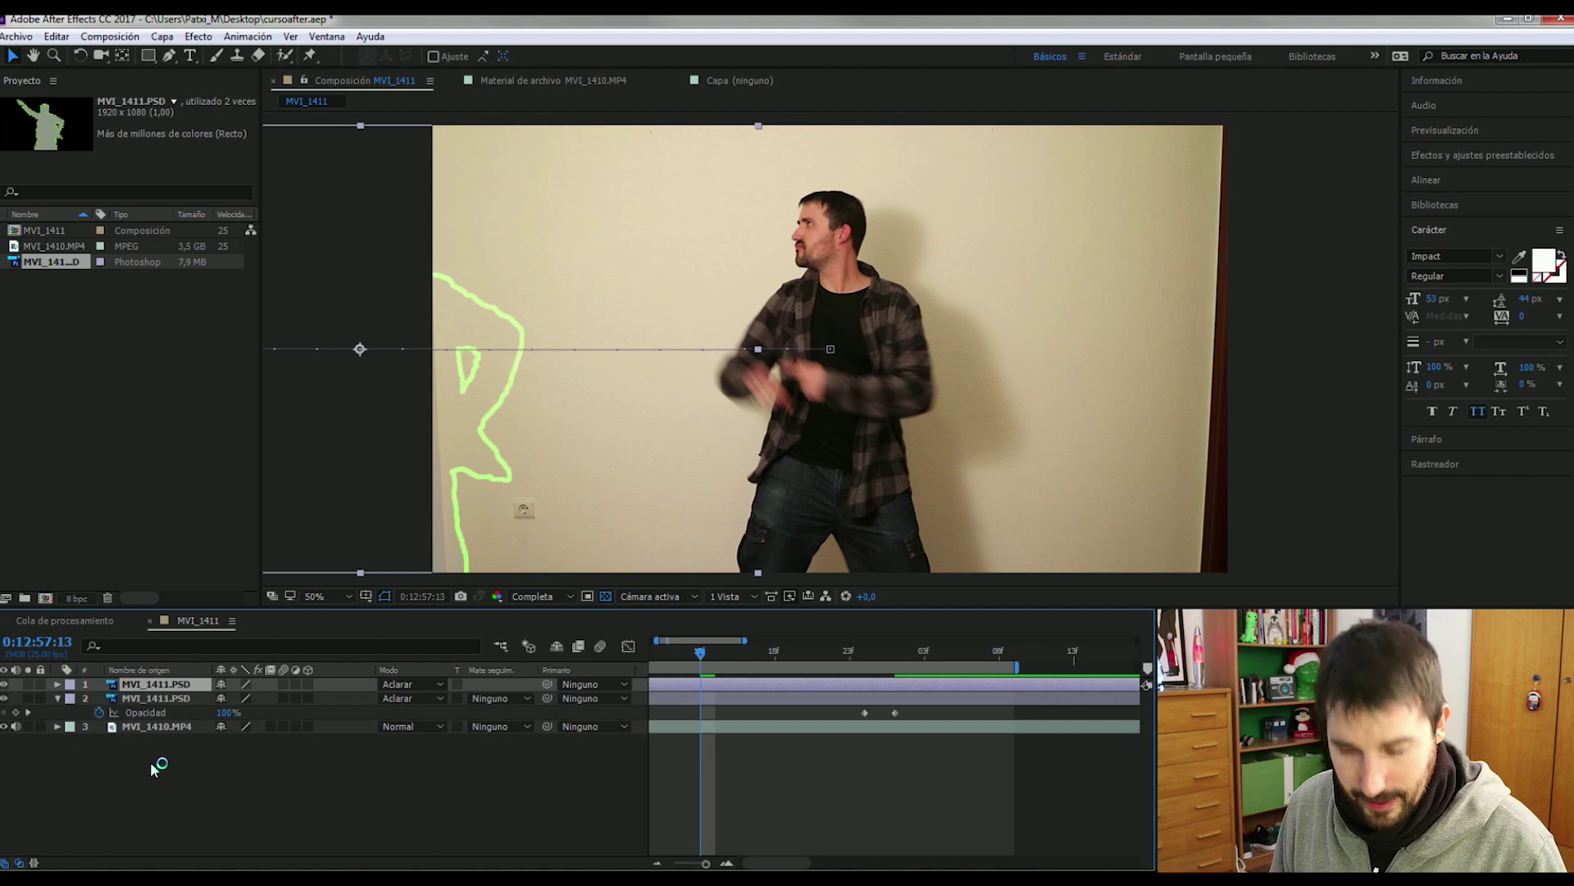
# Jump to the final Opacity keyframe and duplicate the MVI_1411.PSD layer.
pyautogui.click(162, 686)
pyautogui.press('k')
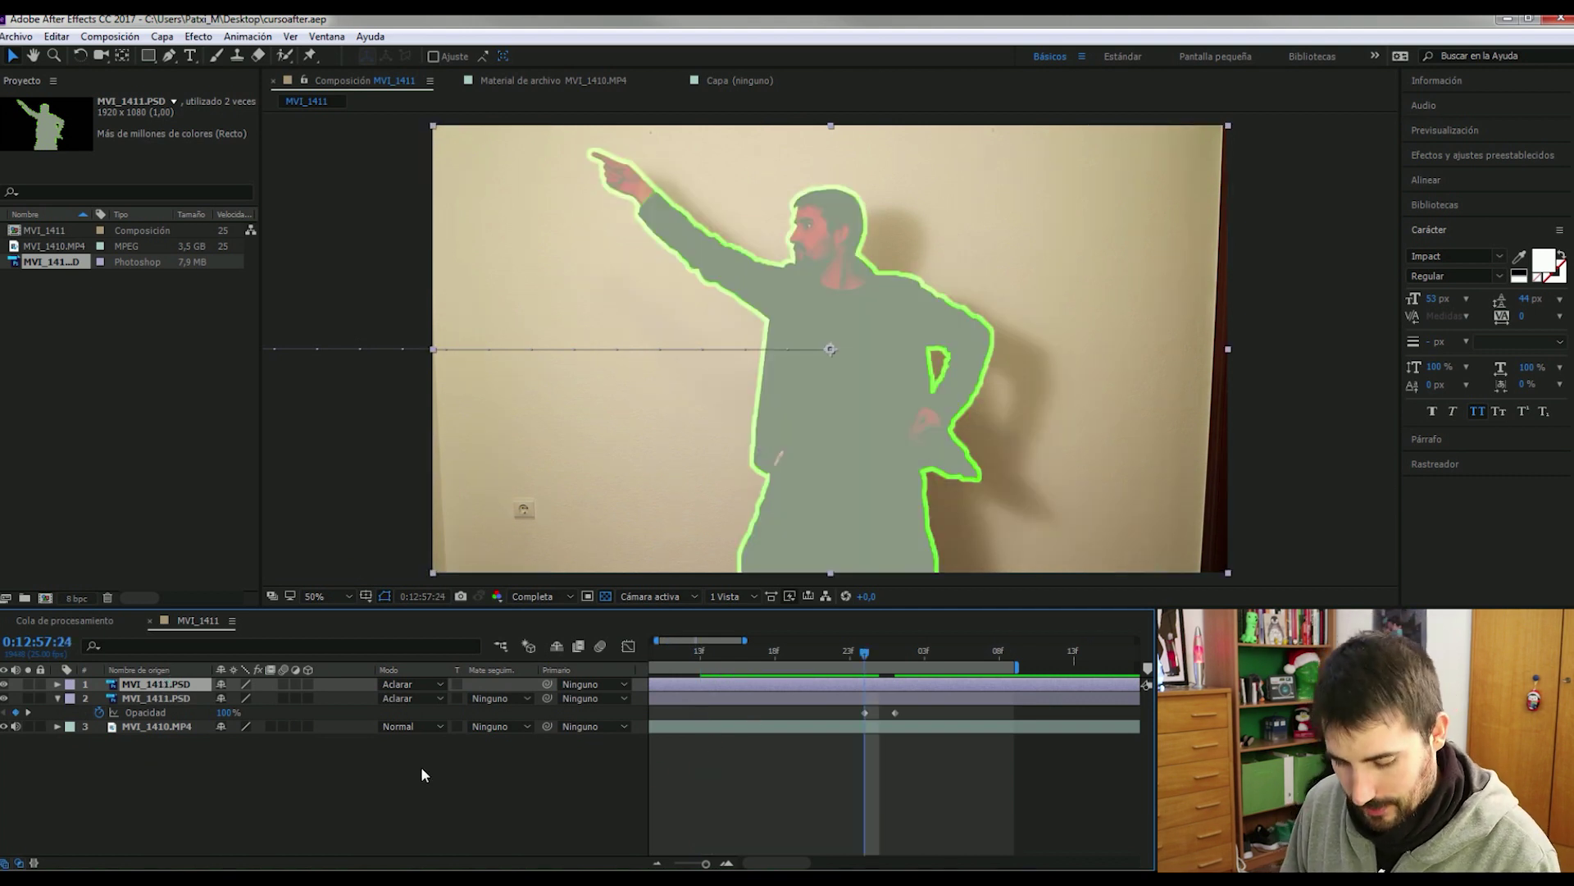
pyautogui.hotkey('ctrl', '`')
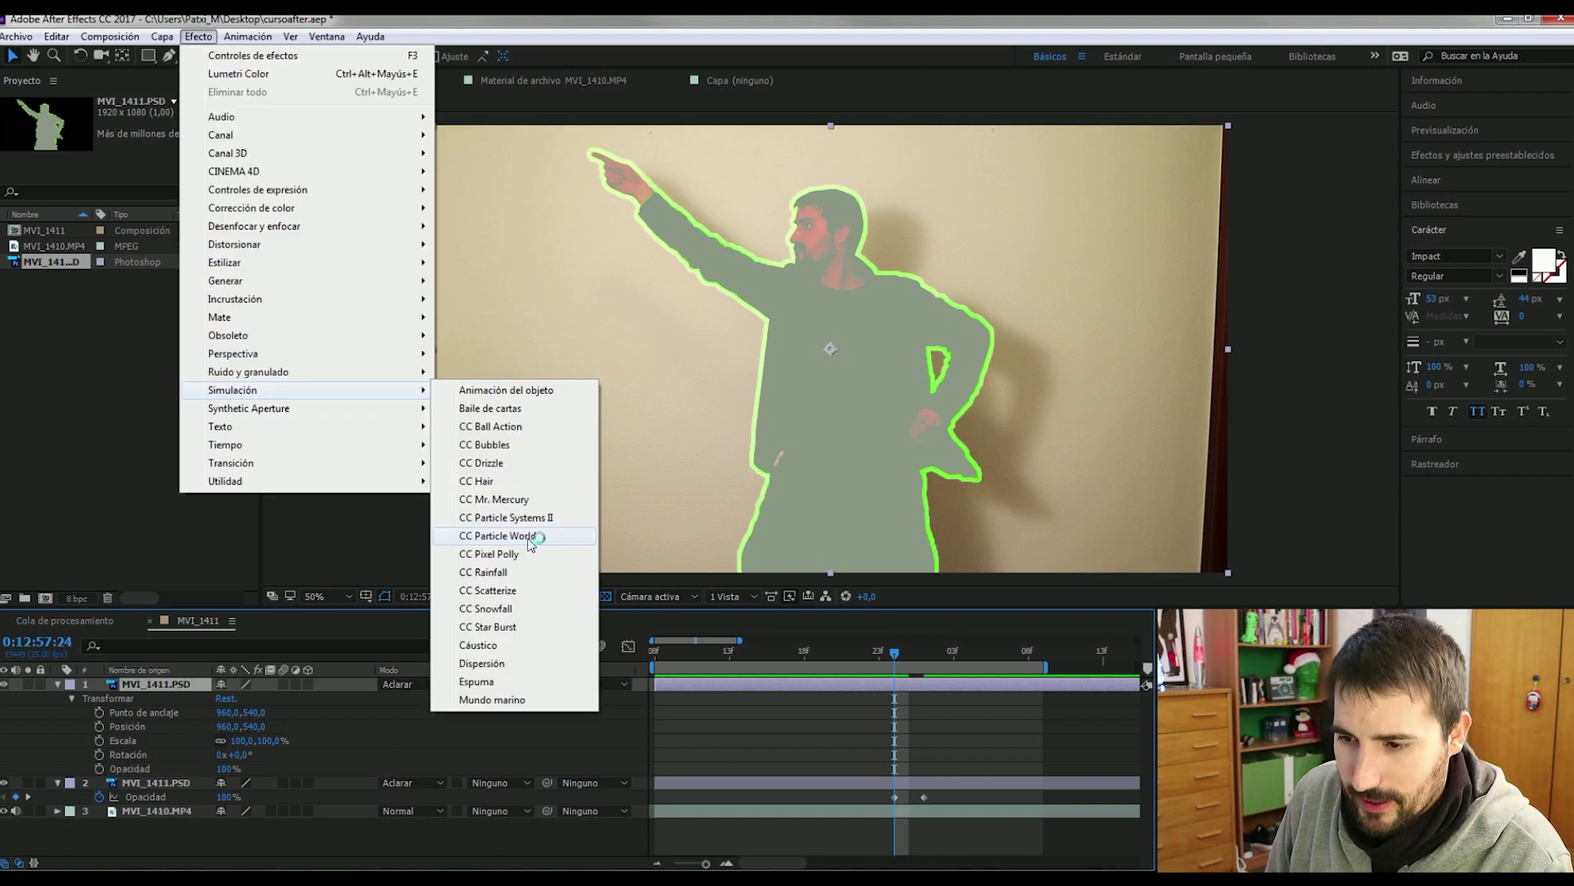
# Apply CC Particle World to the top copy and set its Color Map to Origin Constant.
pyautogui.click(497, 536)
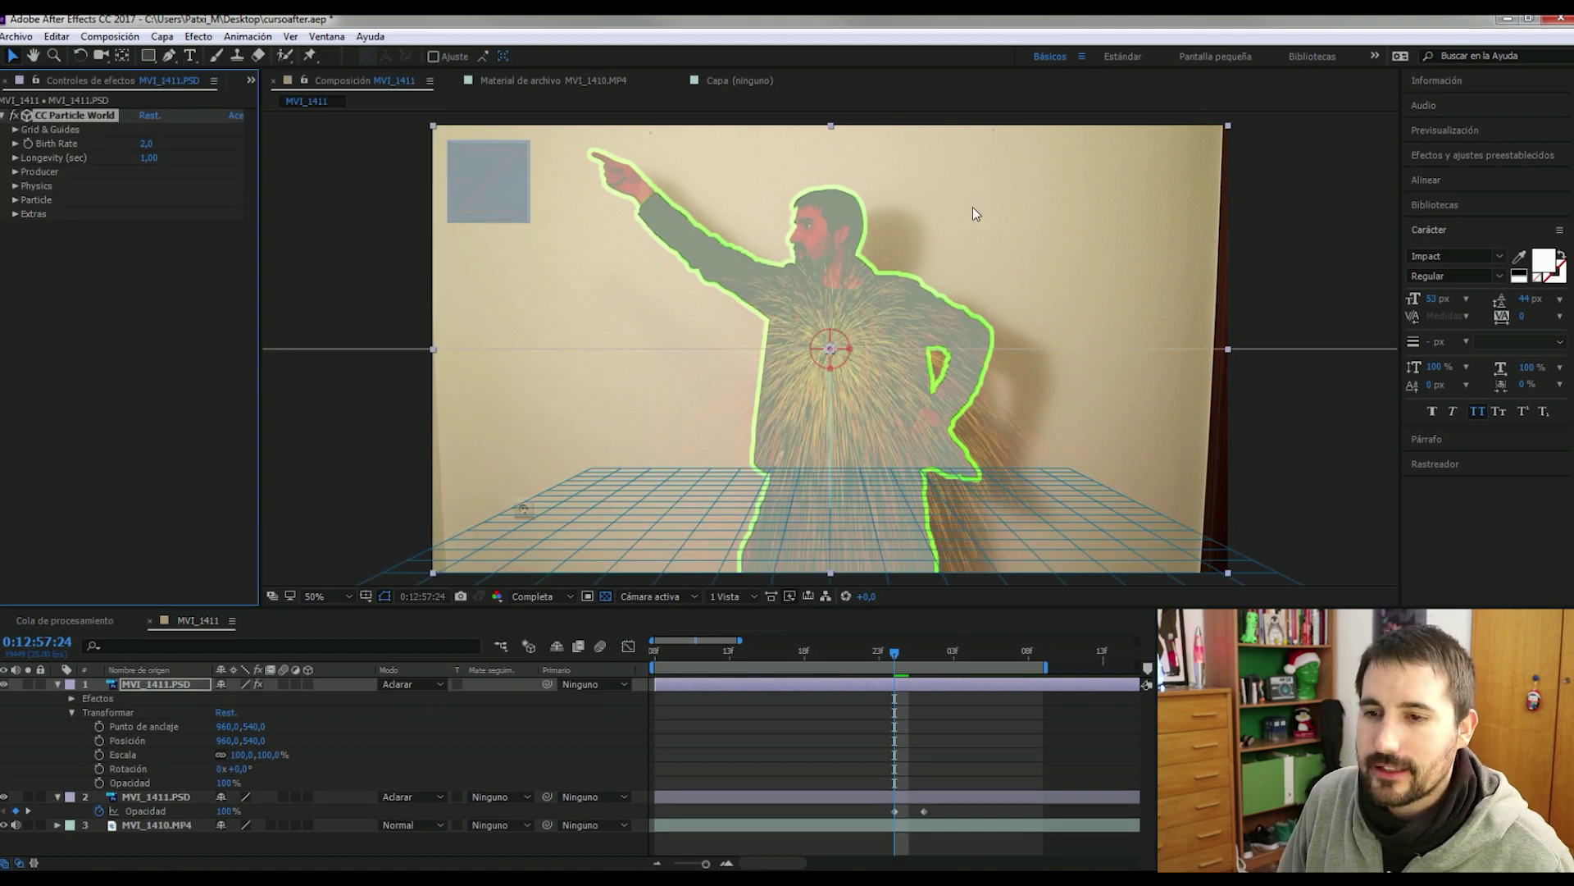
pyautogui.click(14, 200)
pyautogui.click(184, 357)
pyautogui.click(204, 445)
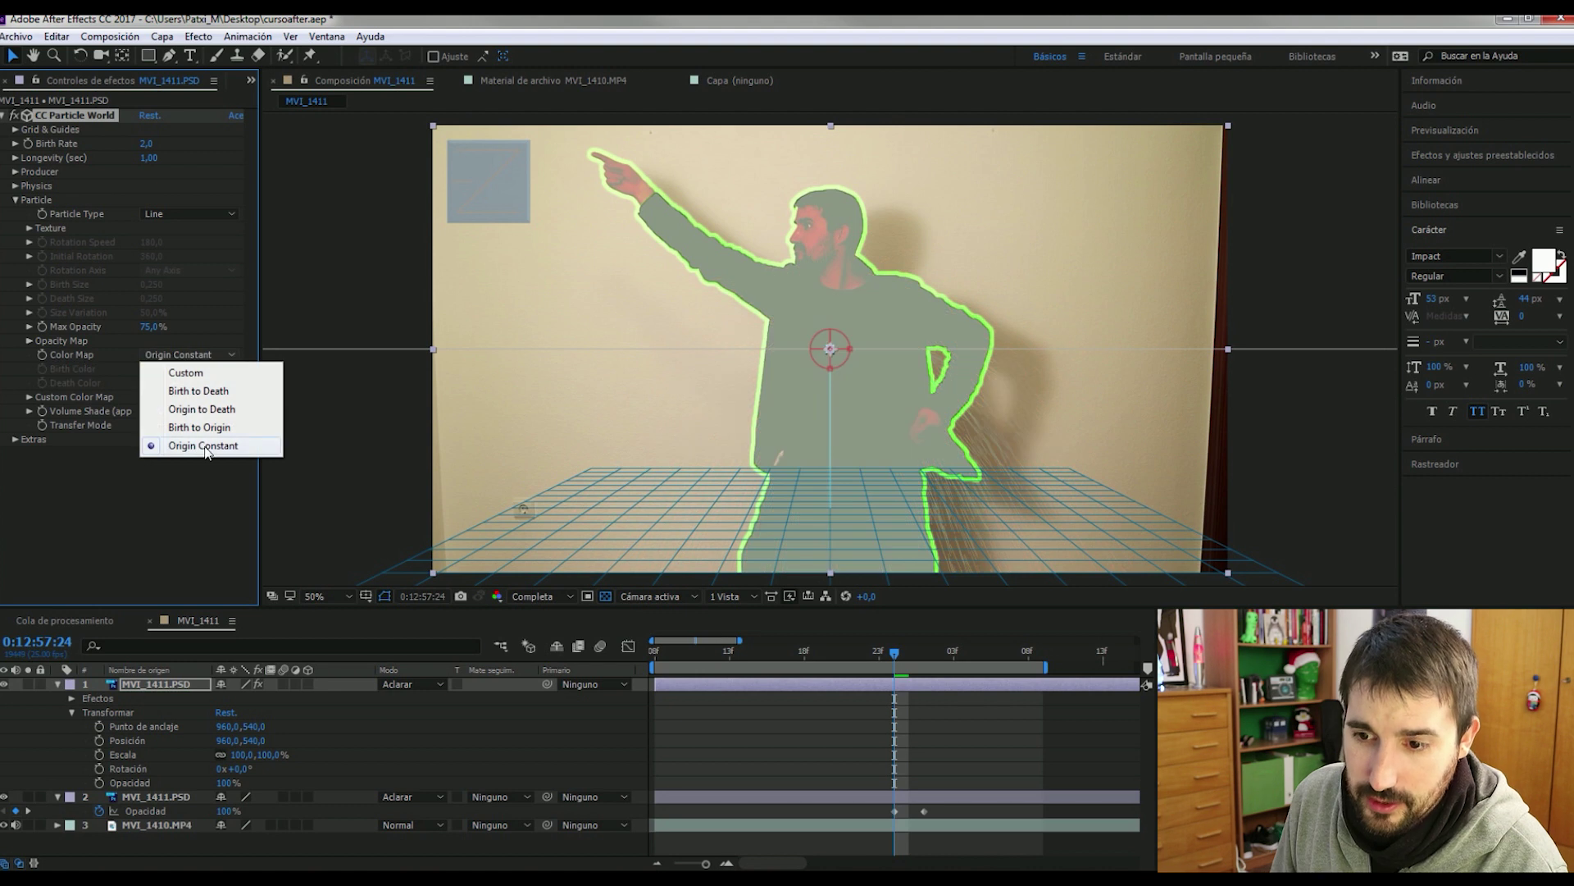
# Set the producer radii to 0.425/0.315/0.065 and Birth Rate to 0.
pyautogui.click(15, 172)
pyautogui.moveTo(164, 227); pyautogui.dragTo(191, 228)
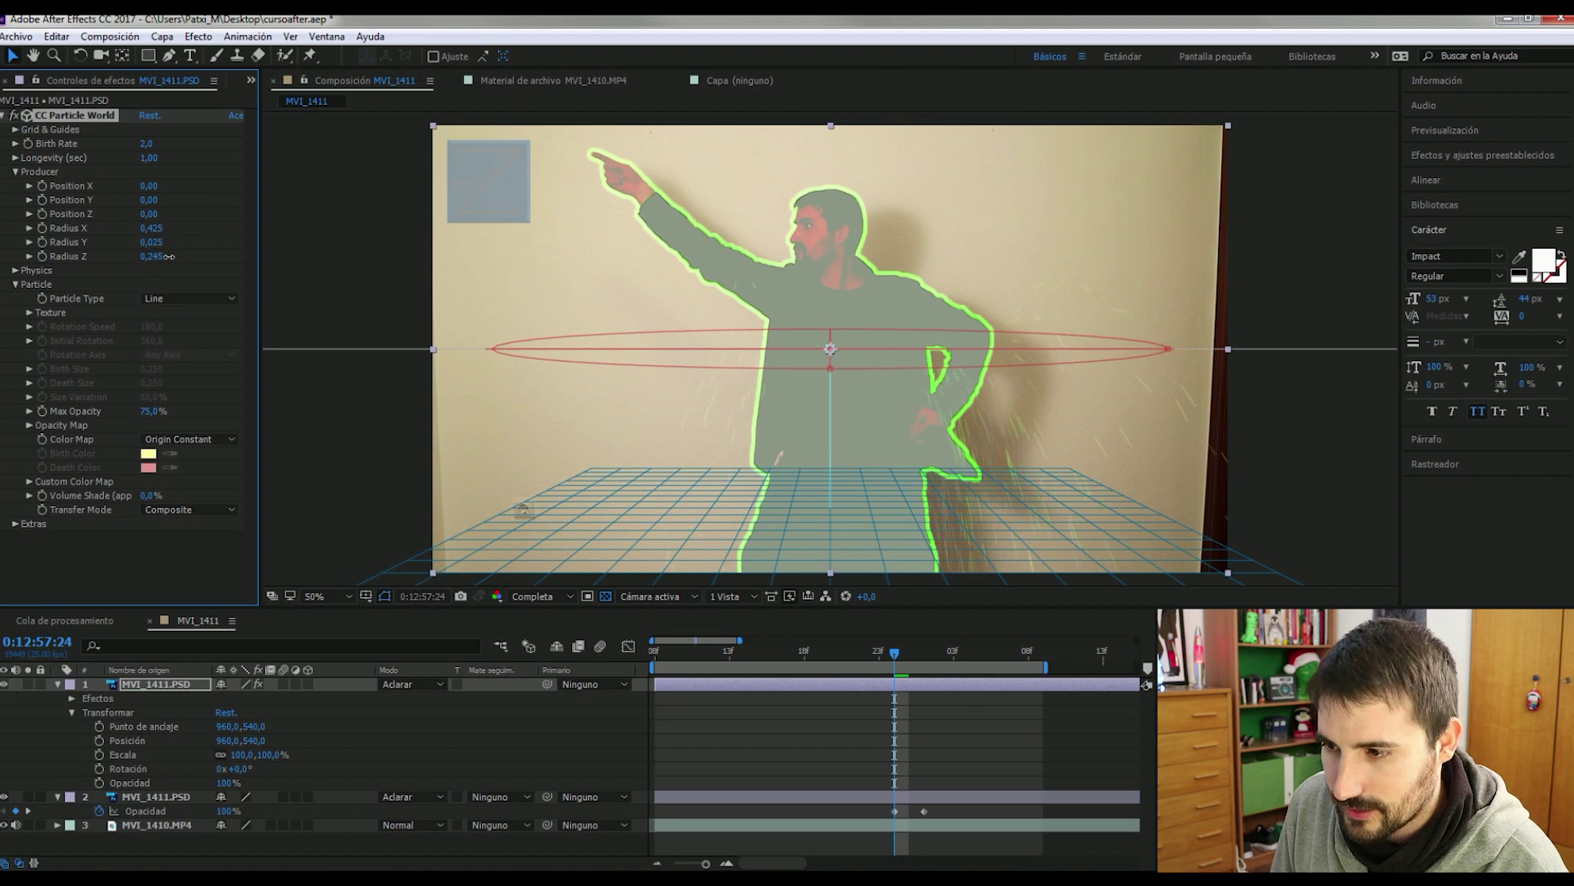
pyautogui.moveTo(159, 240); pyautogui.dragTo(186, 246)
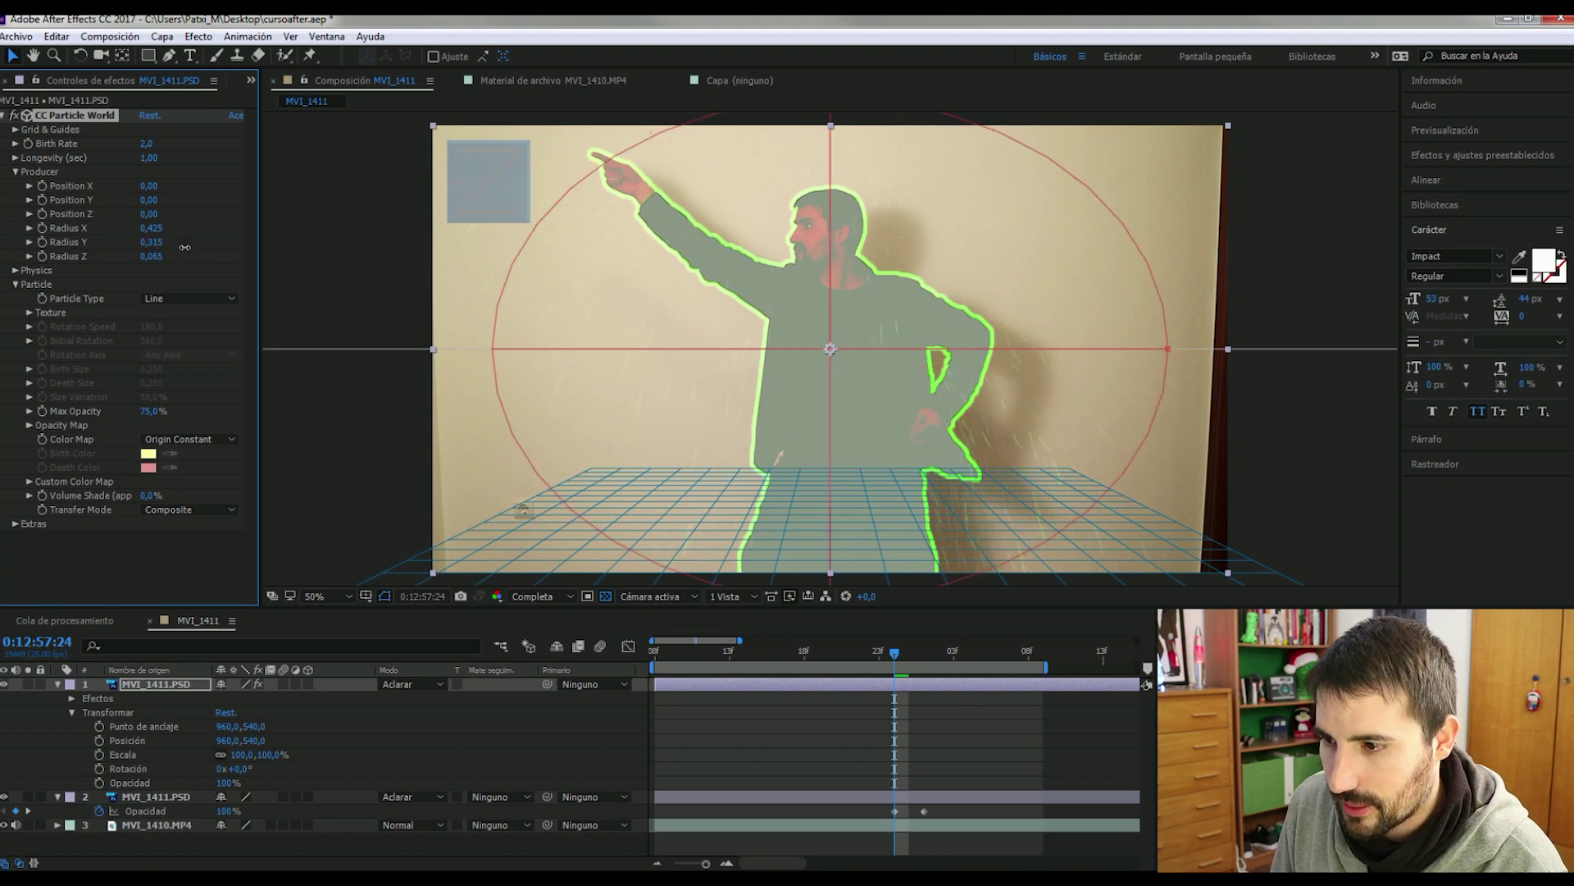
pyautogui.moveTo(146, 144); pyautogui.dragTo(29, 145)
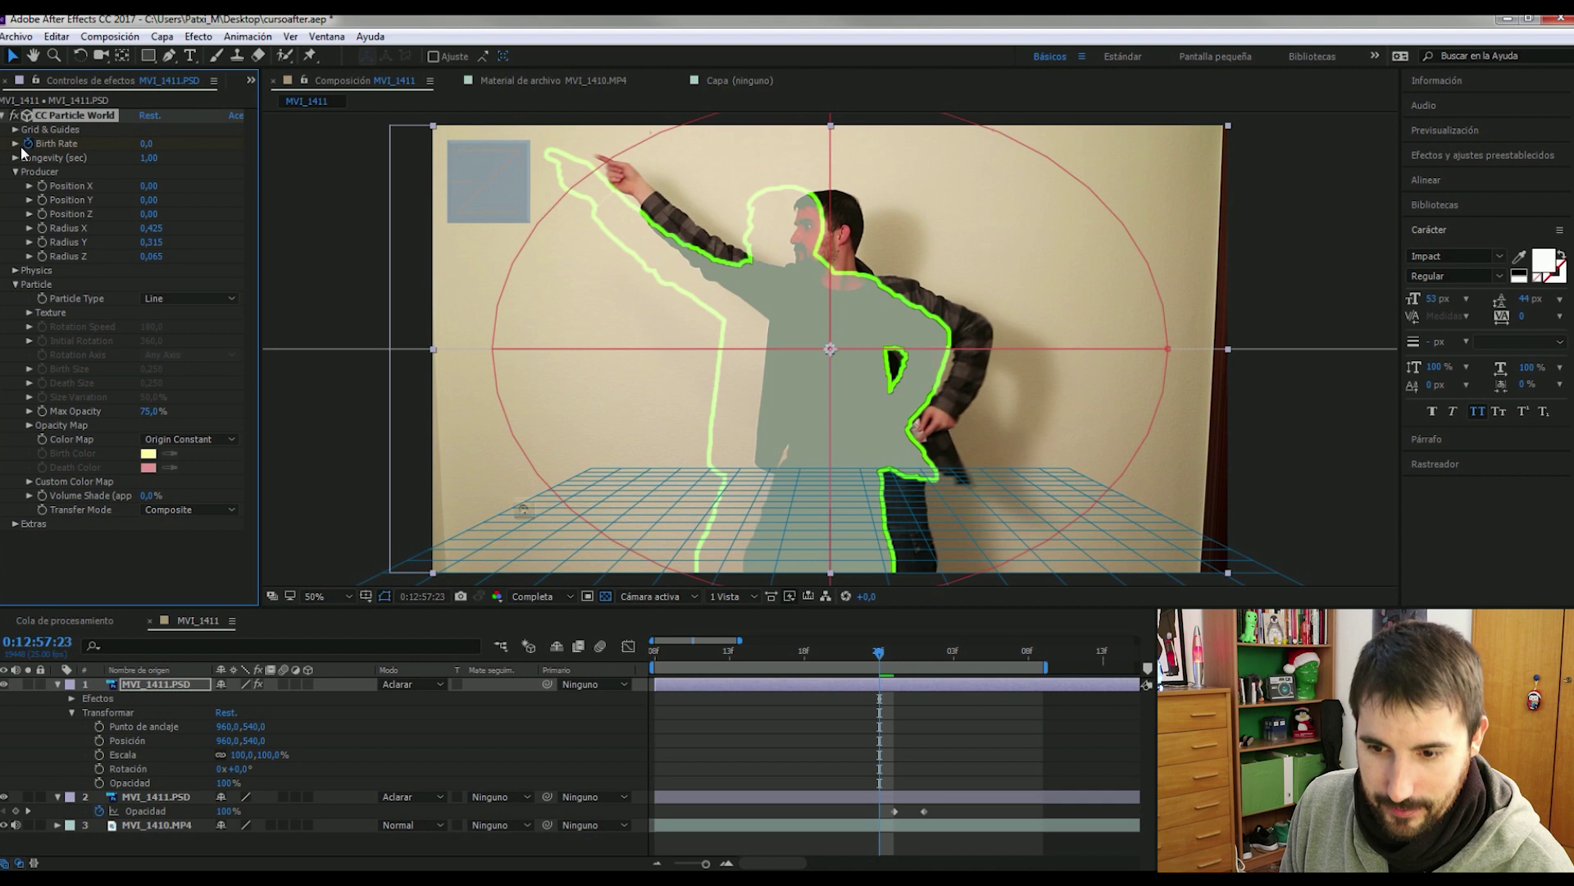
# Keyframe Birth Rate from 0 to 339.1 at the fade-in's end, checking the burst frame by frame.
pyautogui.press('e')
pyautogui.click(85, 712)
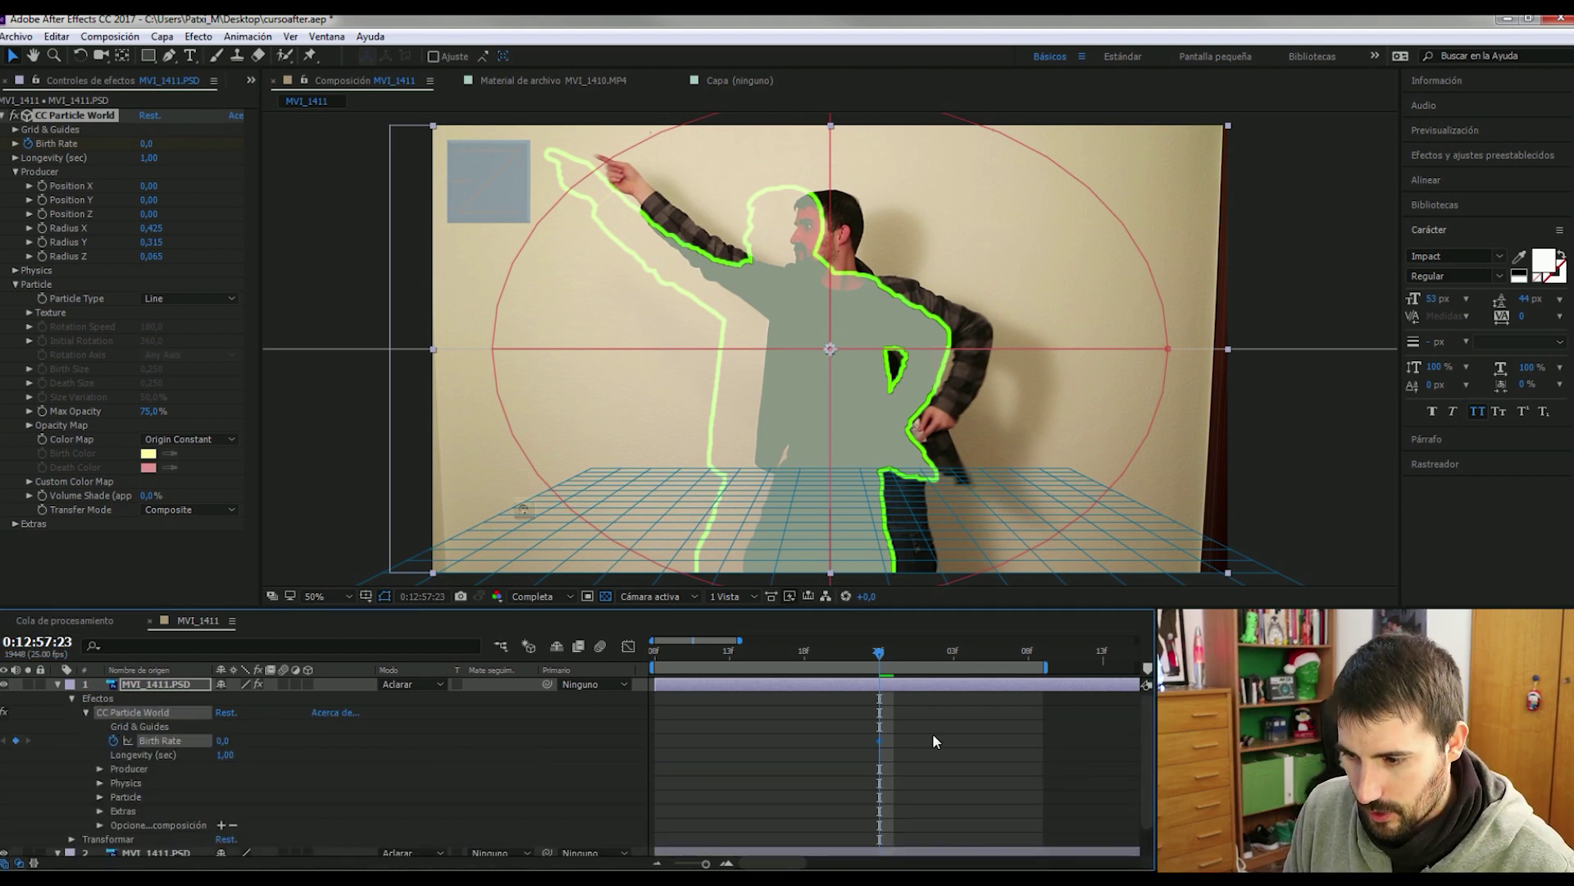
pyautogui.press('pagedown')
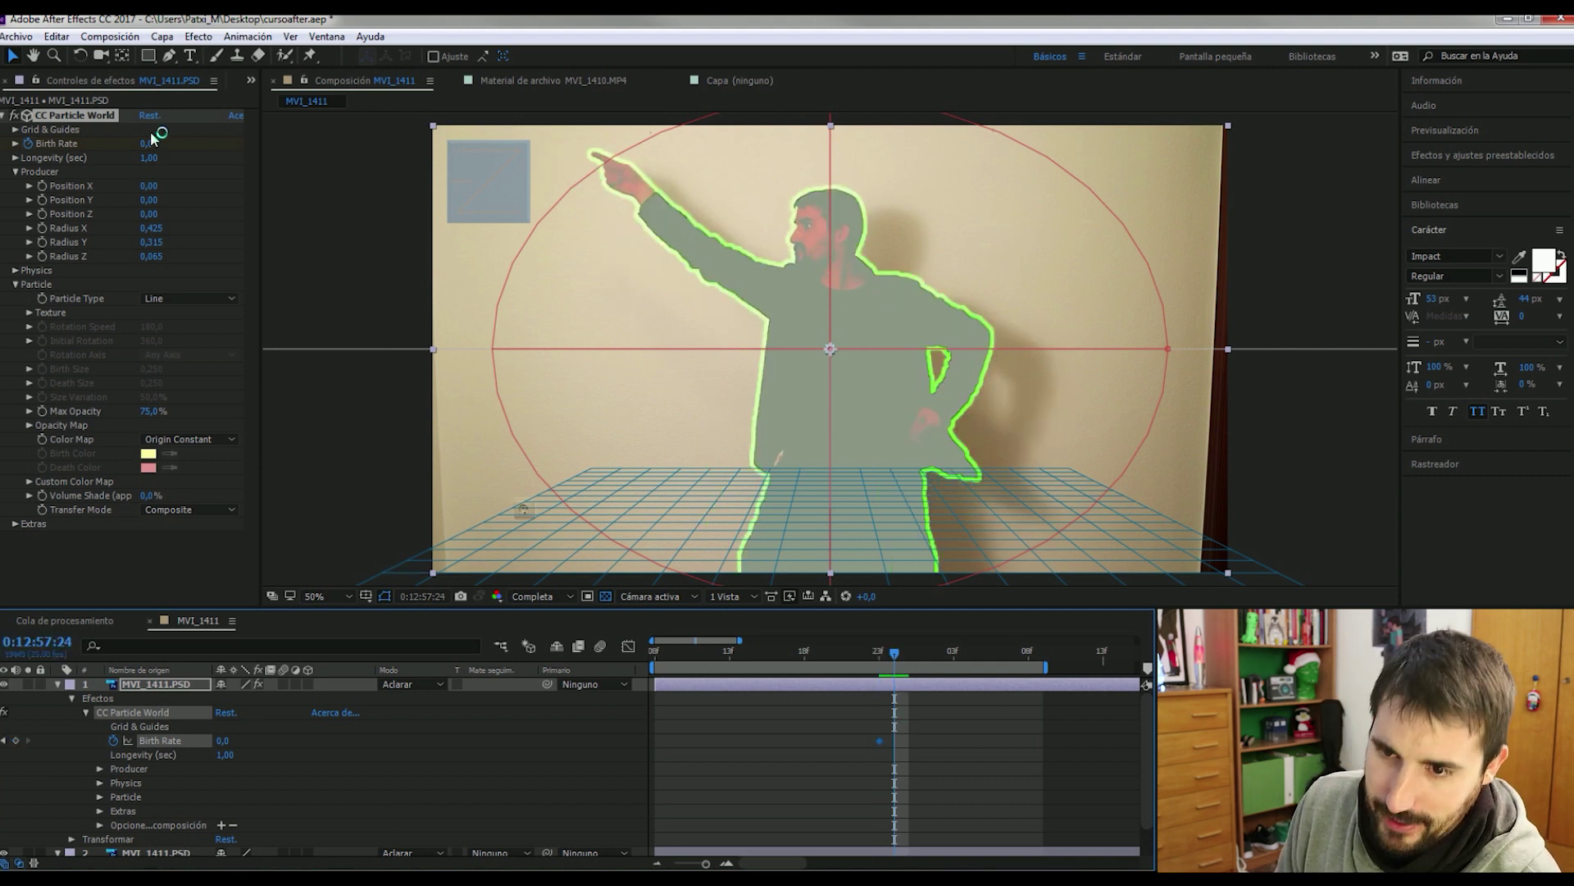
pyautogui.moveTo(143, 145); pyautogui.dragTo(442, 148)
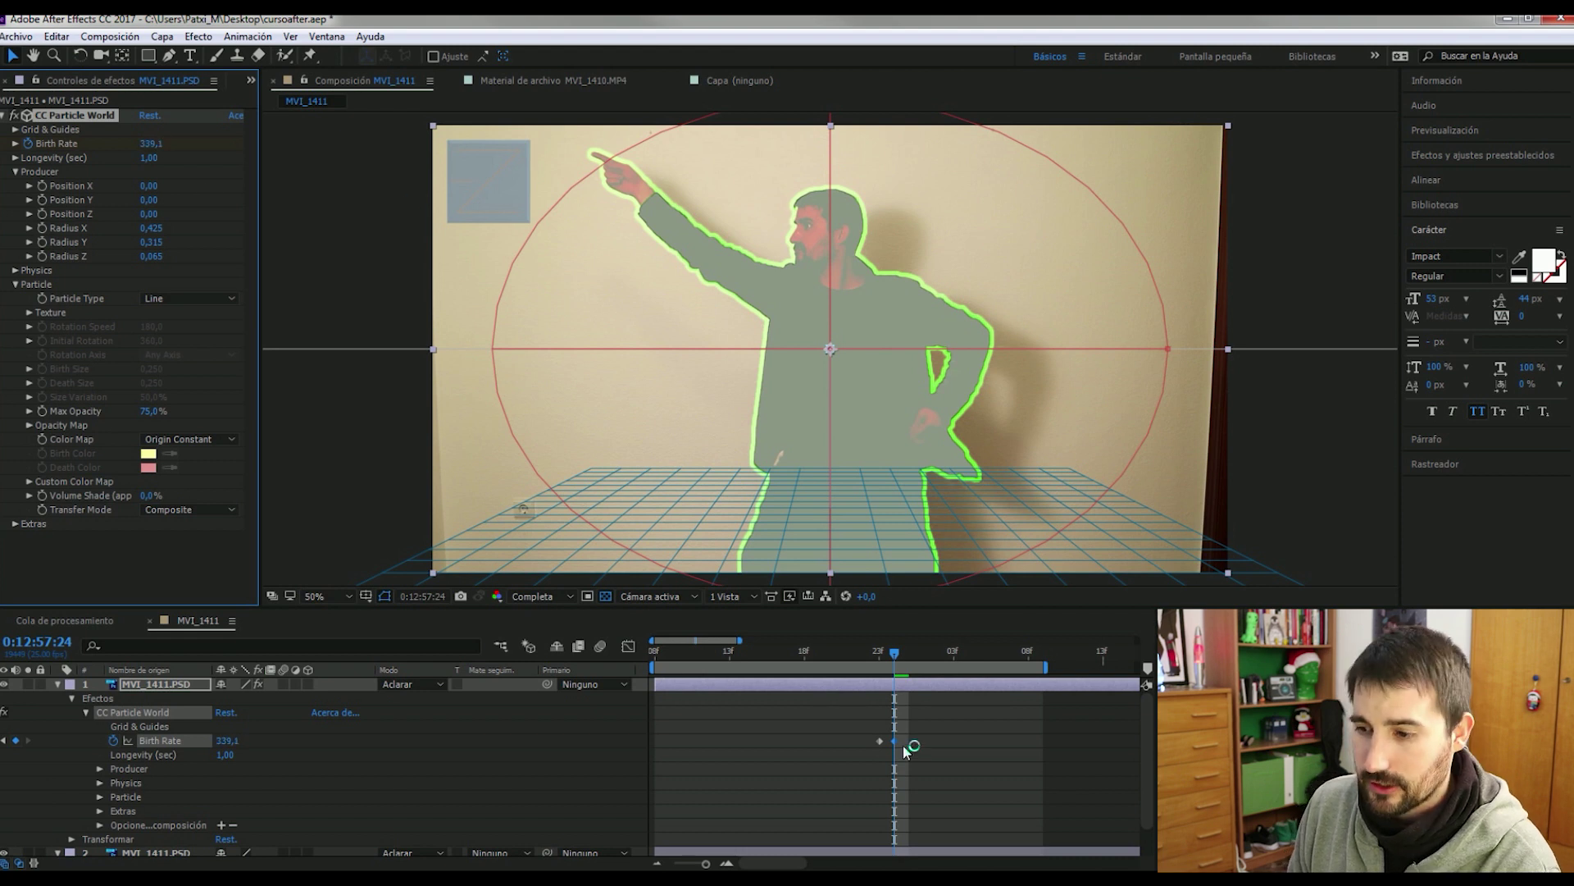
pyautogui.press('pagedown')
pyautogui.press('pagedown')
pyautogui.press('pagedown')
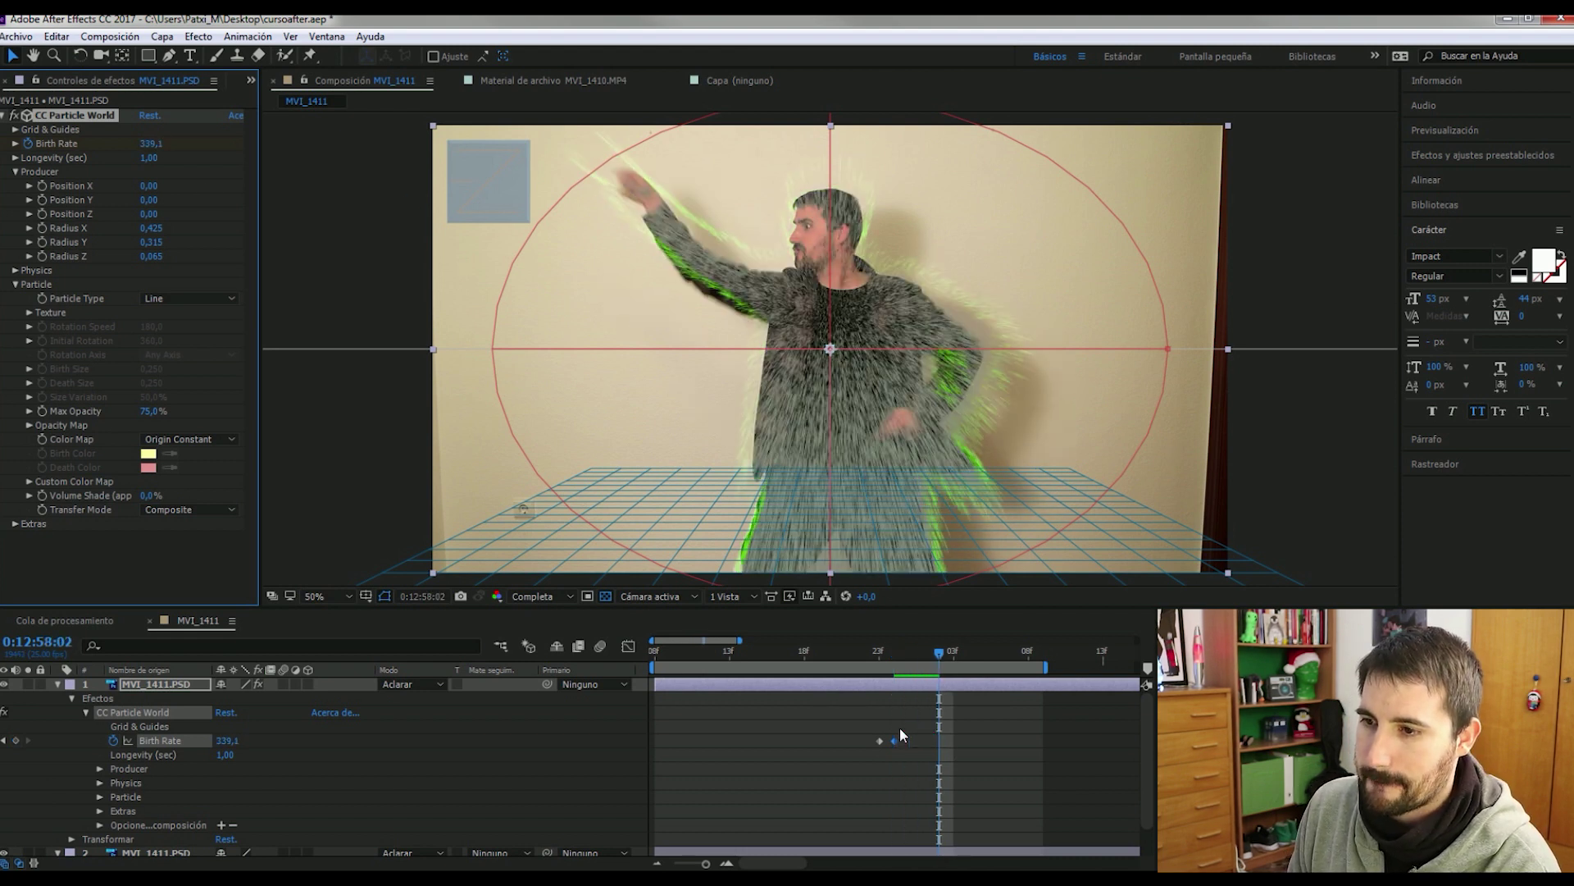
pyautogui.press('pagedown')
pyautogui.press('pagedown')
pyautogui.press('pagedown')
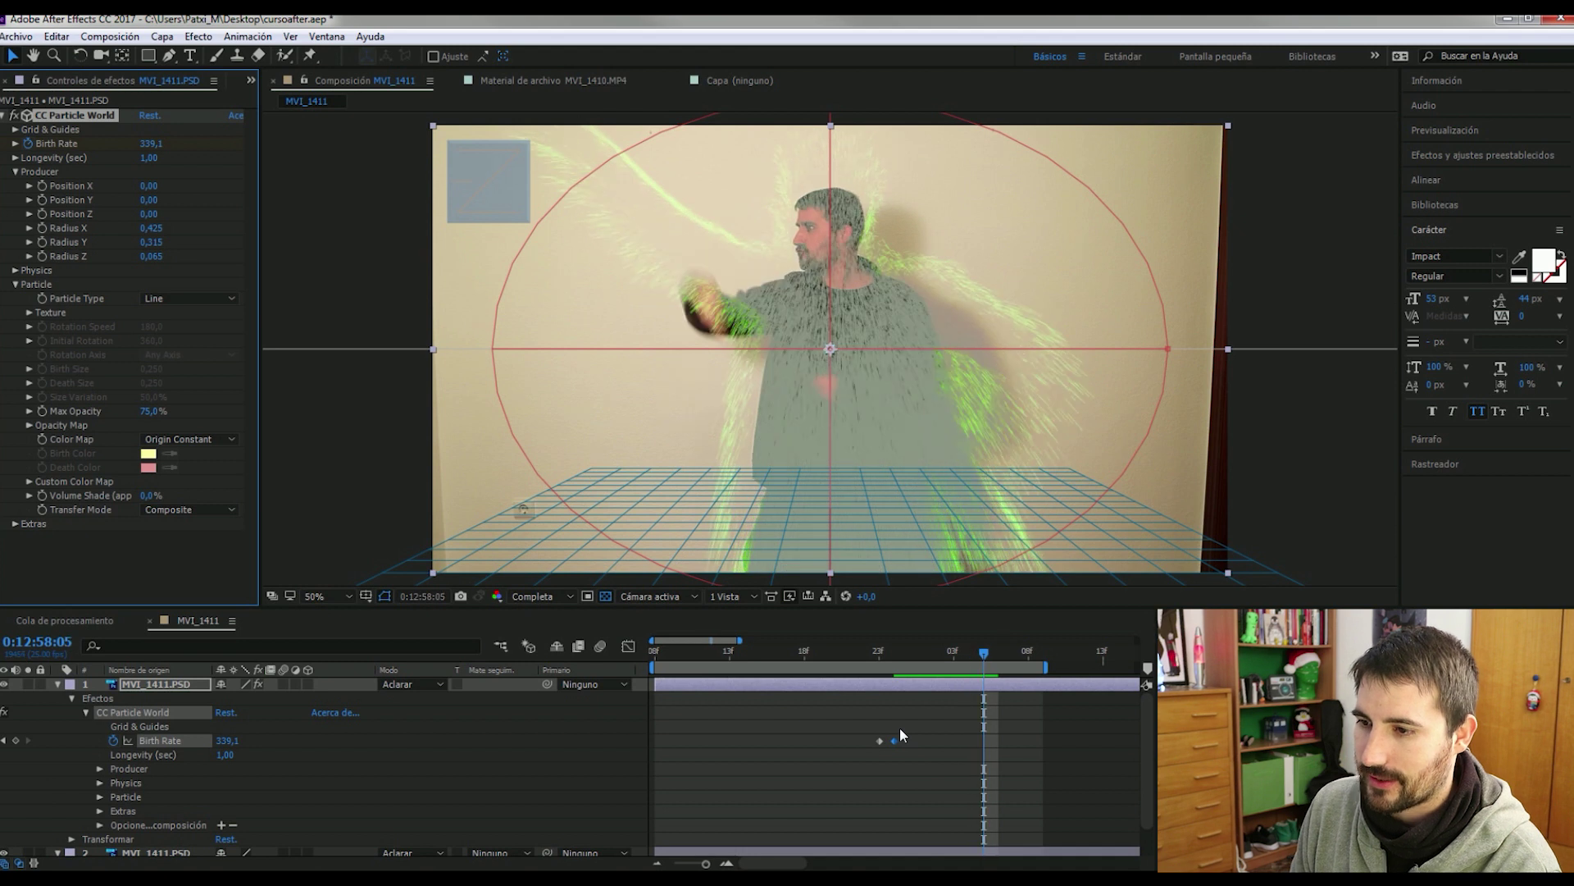
pyautogui.press('pageup')
pyautogui.press('pageup')
pyautogui.press('pageup')
pyautogui.press('pageup')
pyautogui.press('pageup')
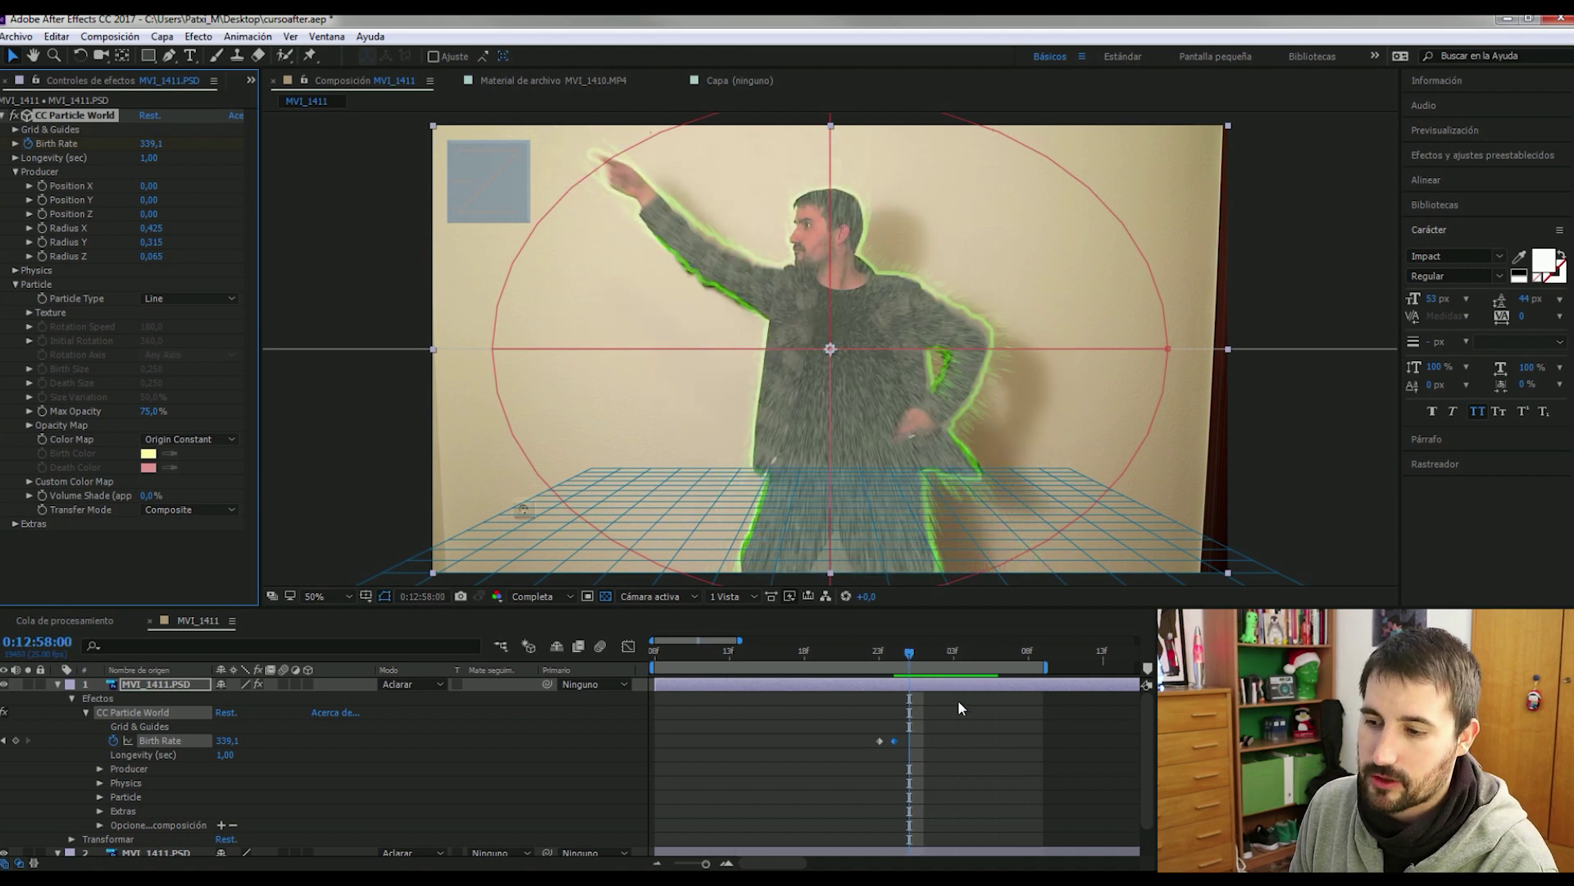
pyautogui.press('pageup')
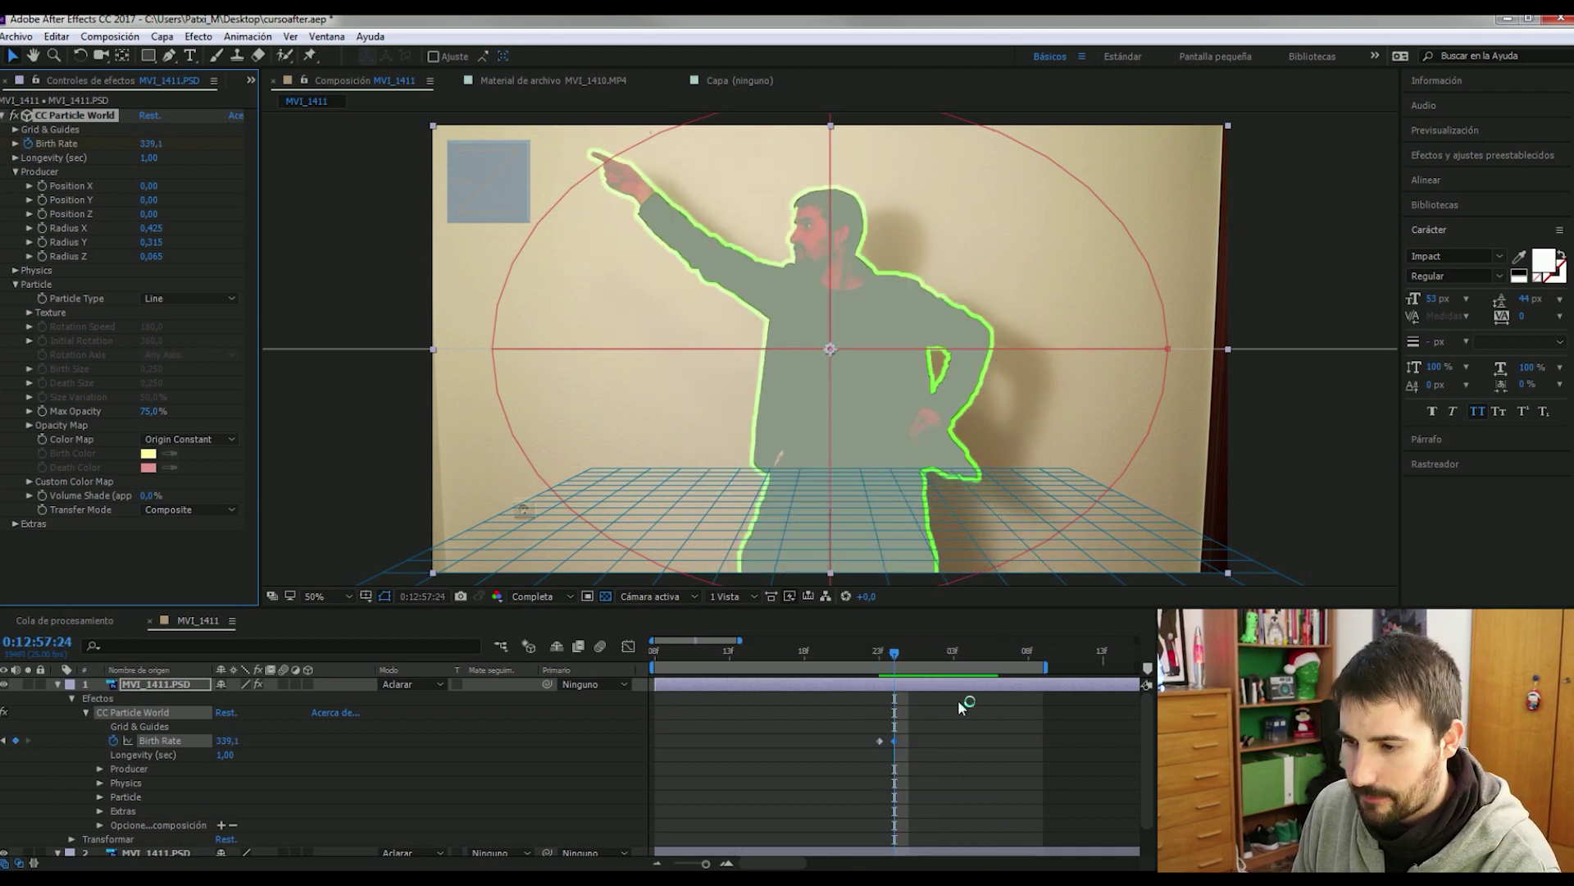
pyautogui.press('pagedown')
pyautogui.press('pagedown')
pyautogui.press('pagedown')
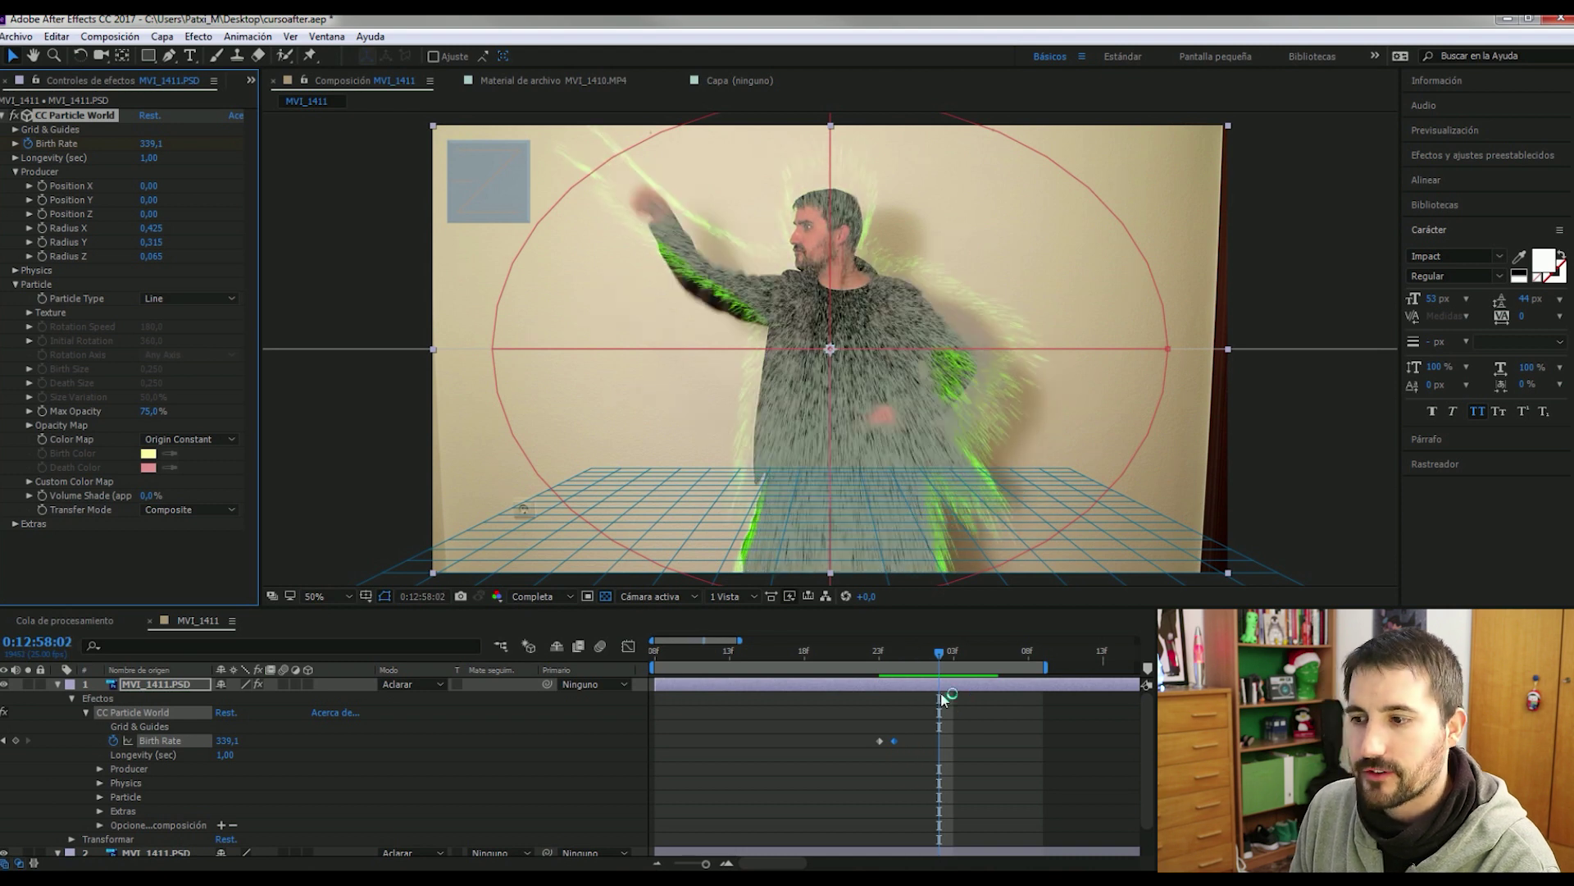
pyautogui.press('pagedown')
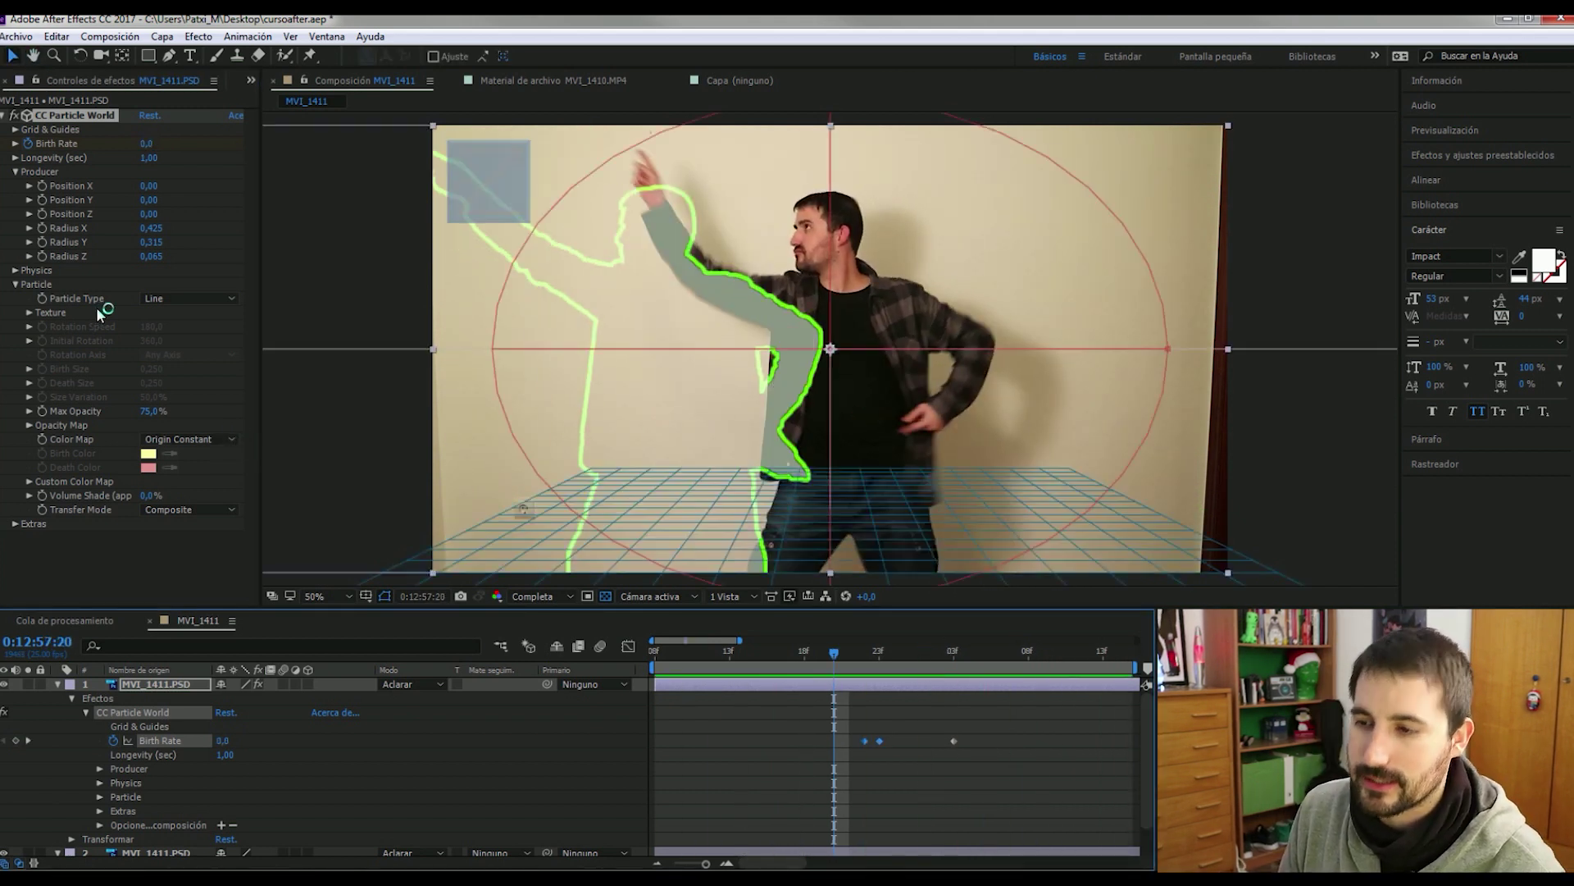
# Keep Explosive physics, switch Particle Type to Star, and preview the green star burst.
pyautogui.click(47, 287)
pyautogui.click(16, 271)
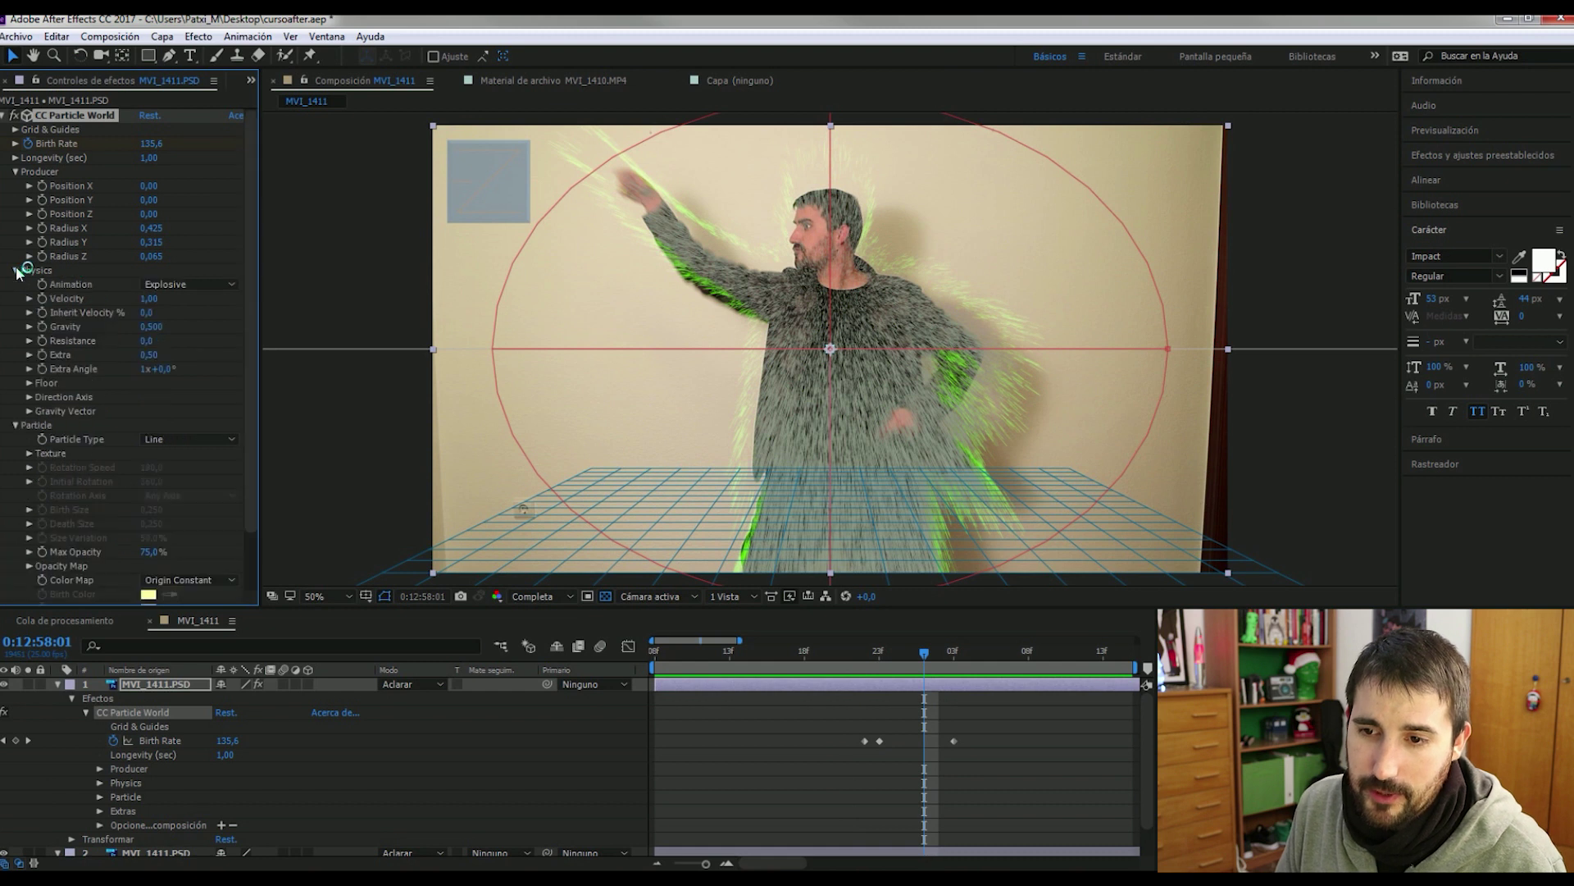
pyautogui.click(198, 285)
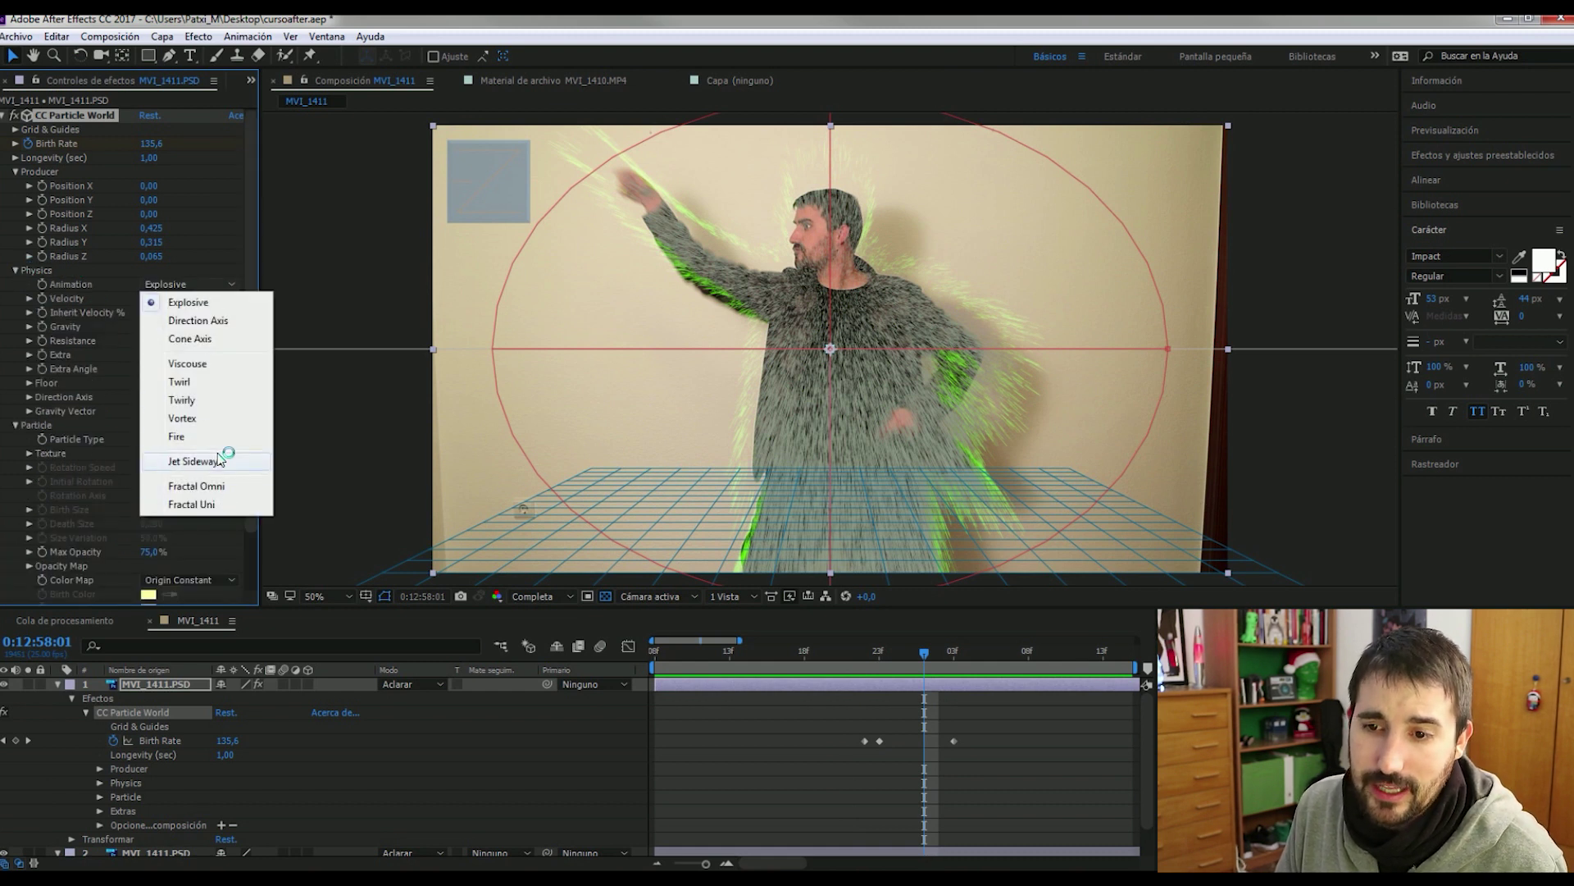
pyautogui.press('Escape')
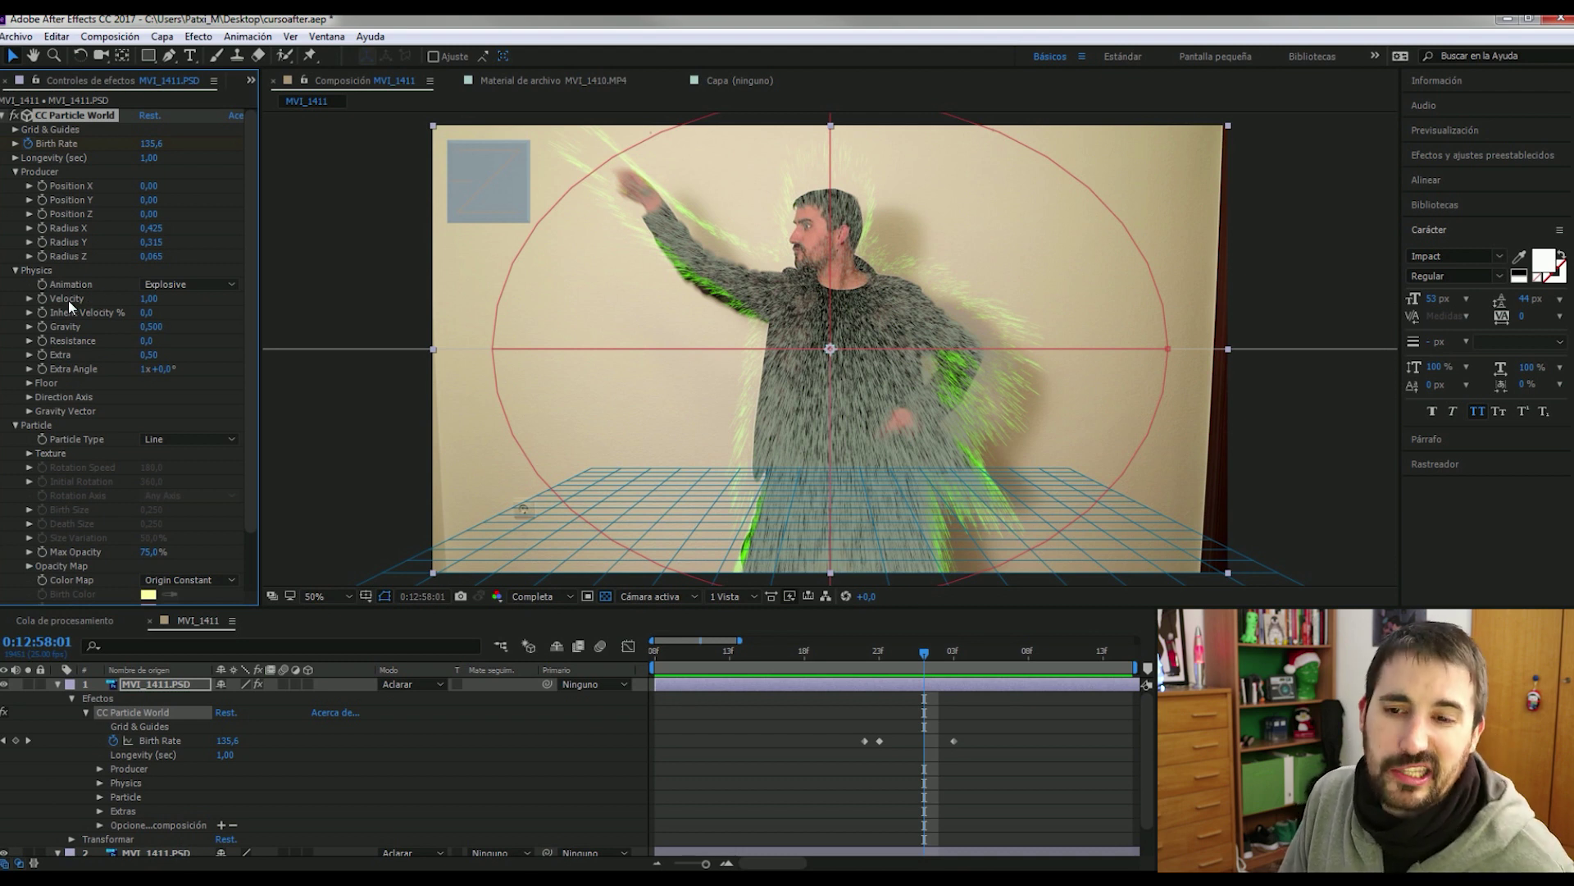
pyautogui.click(15, 271)
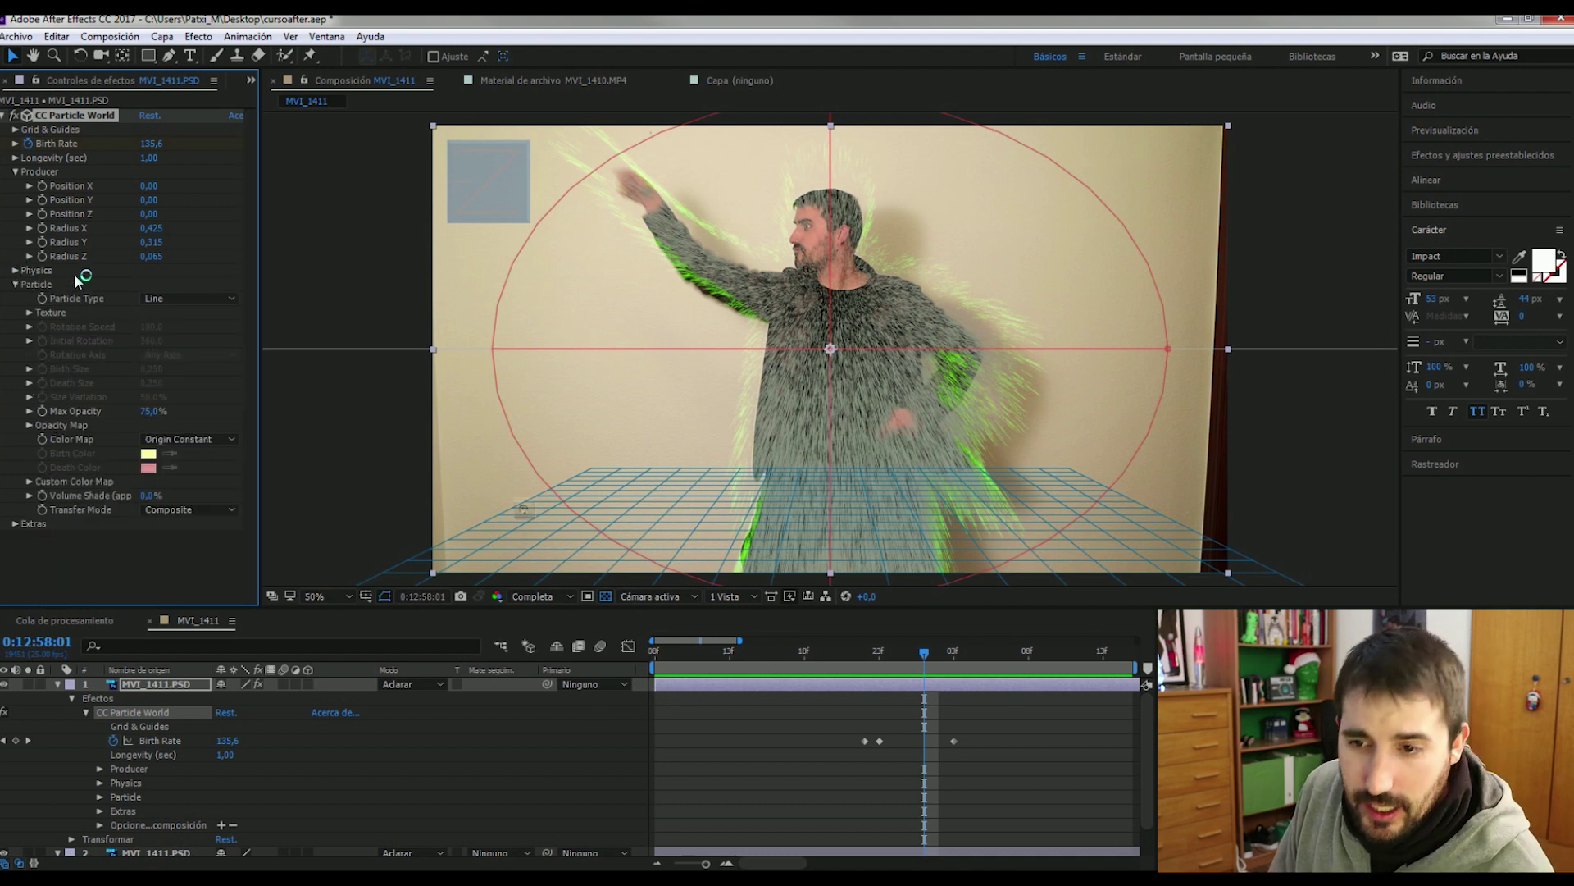
pyautogui.click(152, 300)
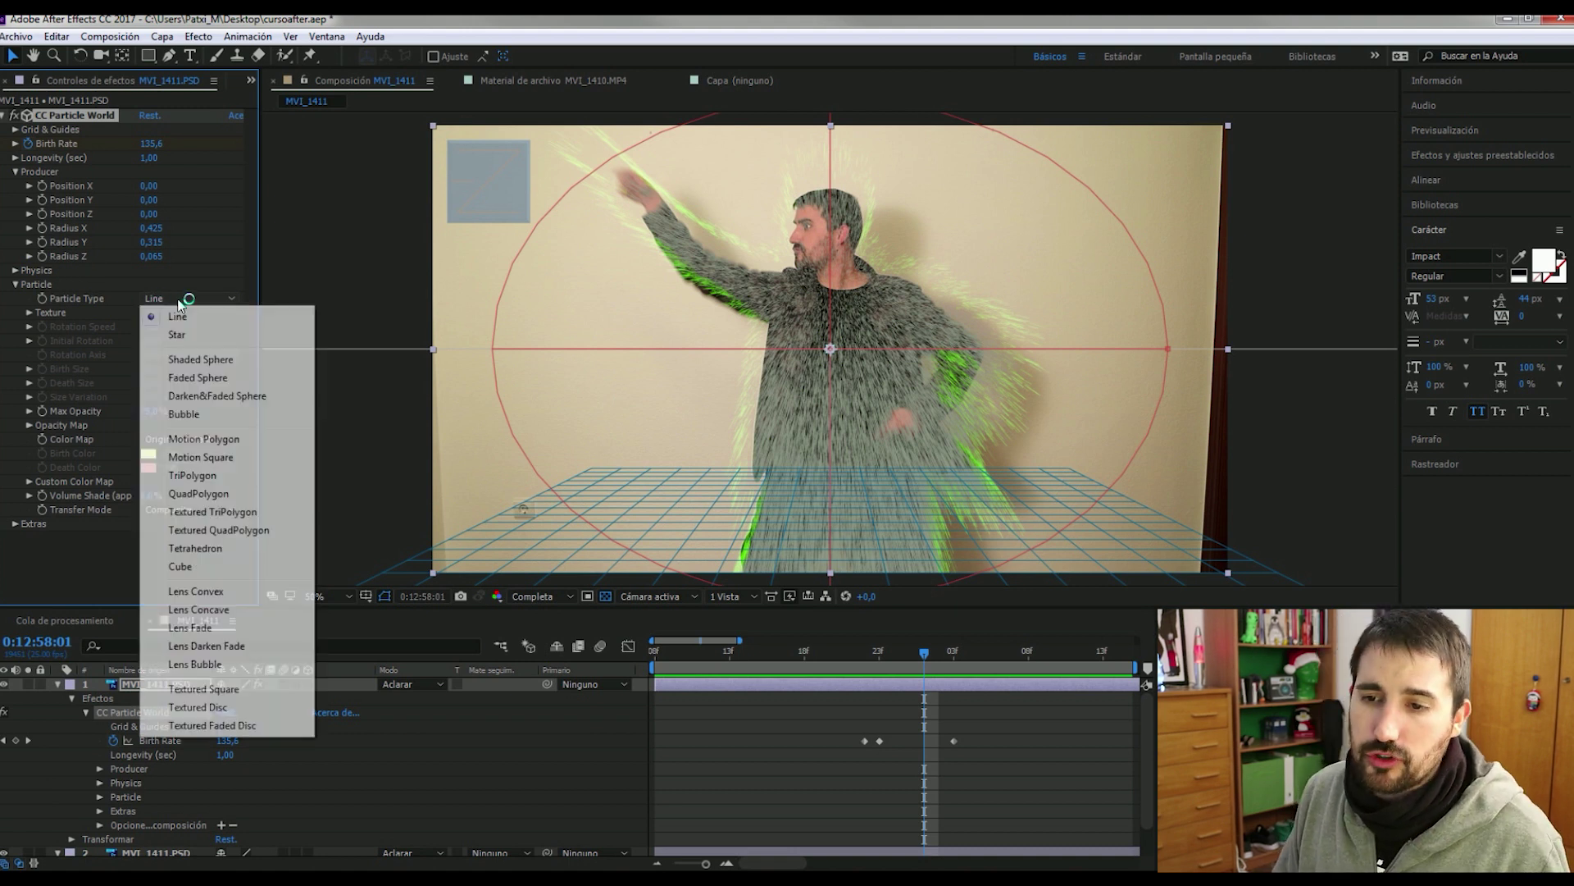
pyautogui.click(199, 334)
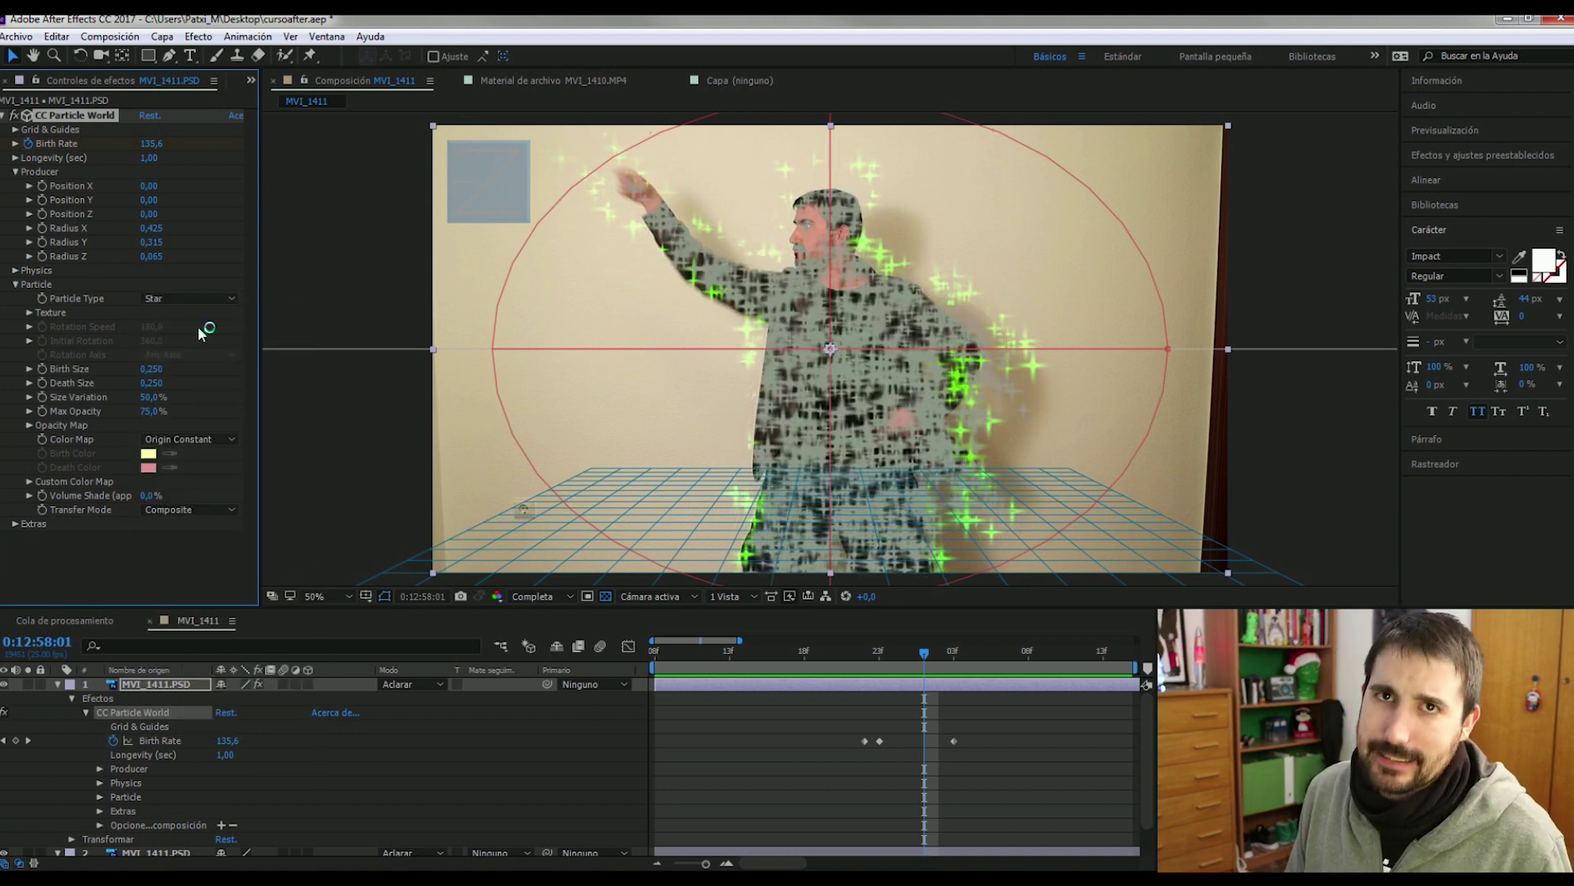
pyautogui.press('space')
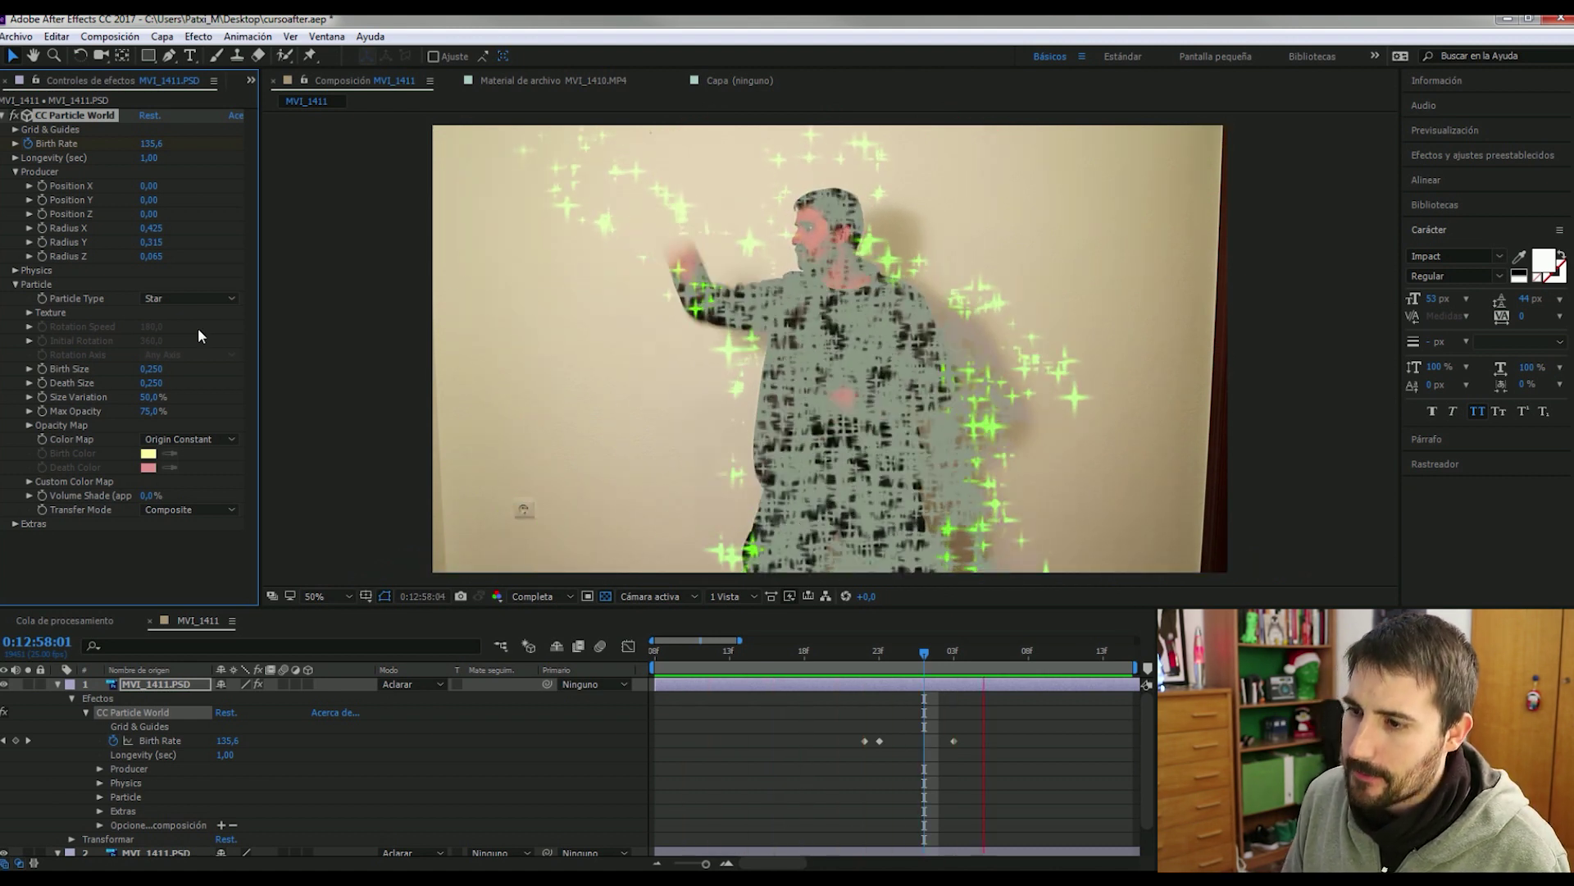